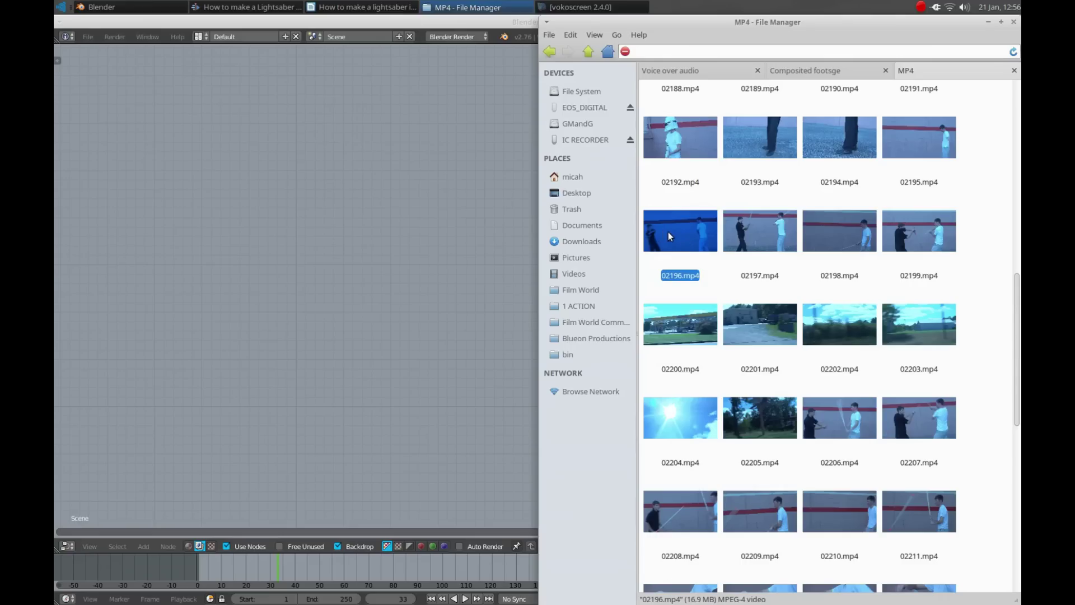
# Step: Drag the 02196.mp4 clip from the file manager into the node editor and return to Blender
pyautogui.moveTo(667, 232); pyautogui.dragTo(257, 305)
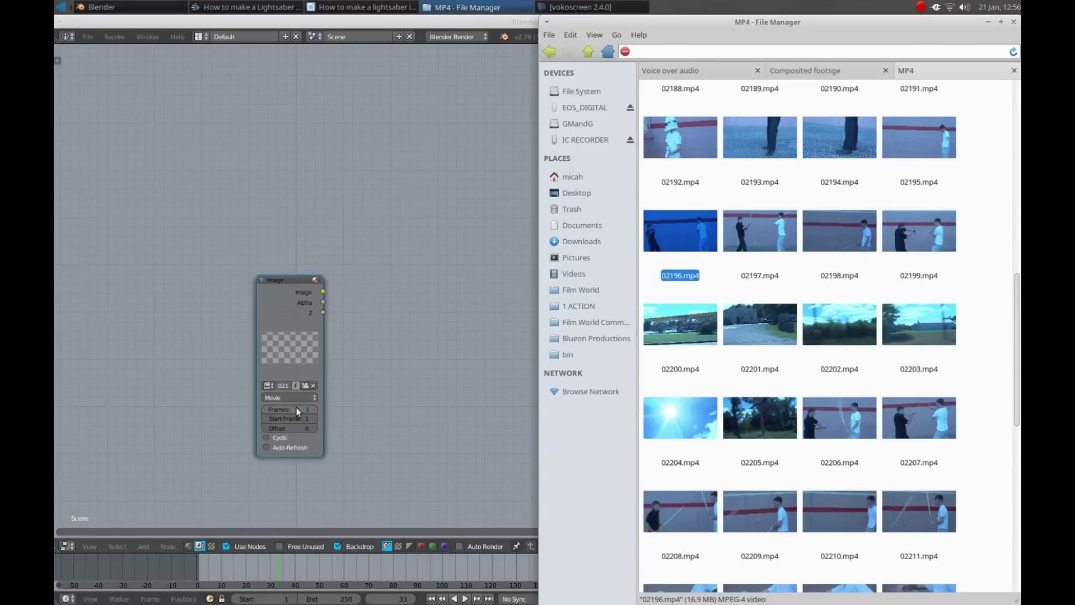
pyautogui.click(296, 407)
pyautogui.keyDown('ctrl'); pyautogui.keyDown('shift'); pyautogui.click(294, 301); pyautogui.keyUp('shift'); pyautogui.keyUp('ctrl')
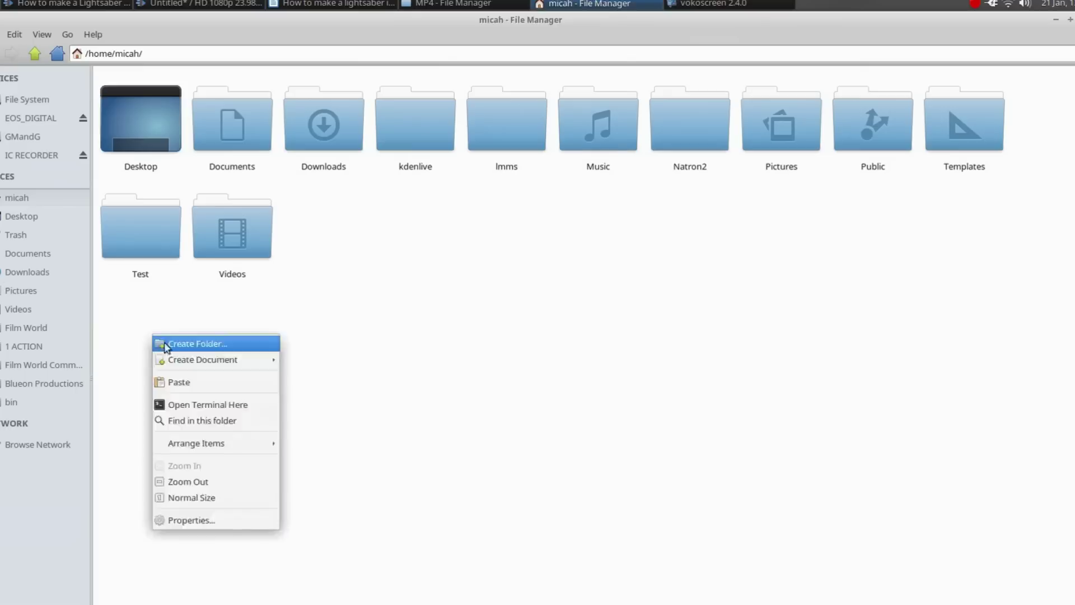
# Step: Create a new folder named 'Image Sequence' in the file manager
pyautogui.click(204, 344)
pyautogui.write('Image Sequence')
pyautogui.press('Return')
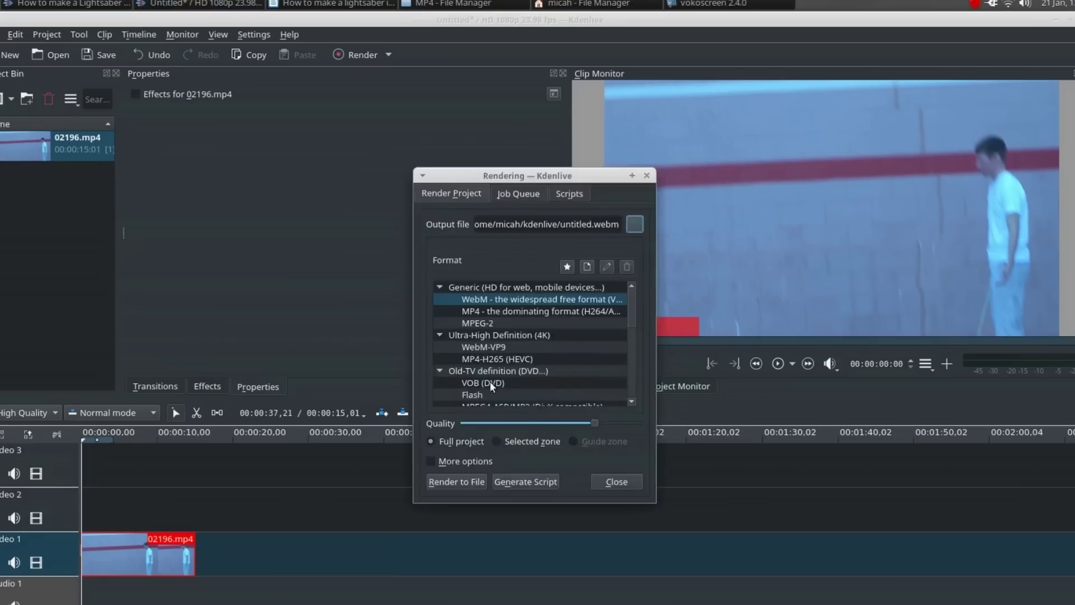
# Step: Render the clip as PNG frames into the Image Sequence folder, then open the folder to check them
pyautogui.click(637, 216)
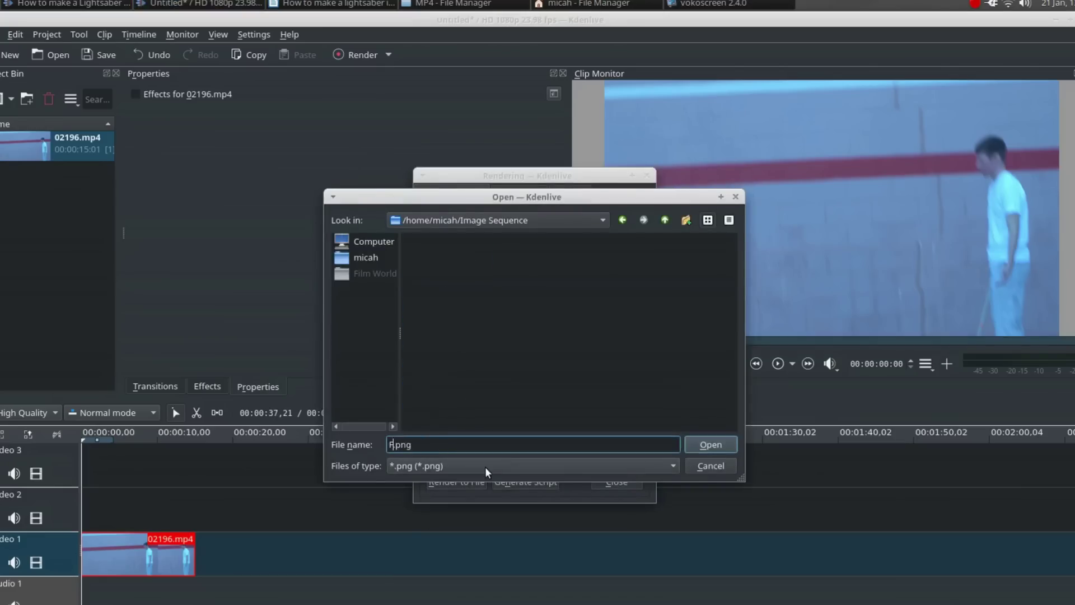
pyautogui.press('Return')
pyautogui.click(458, 482)
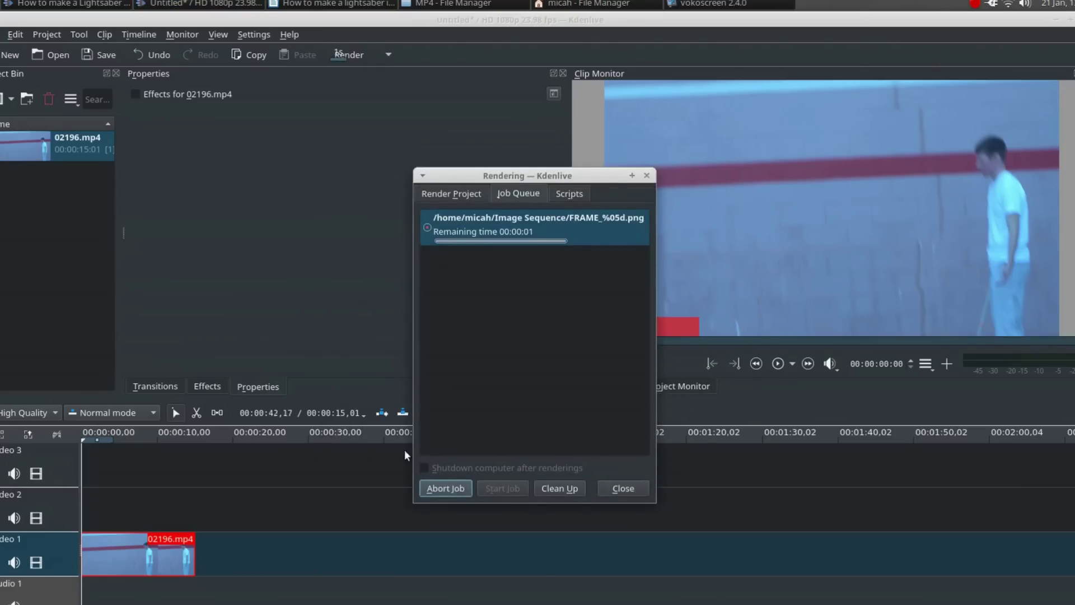
pyautogui.hotkey('alt', 'Tab')
pyautogui.doubleClick(422, 142)
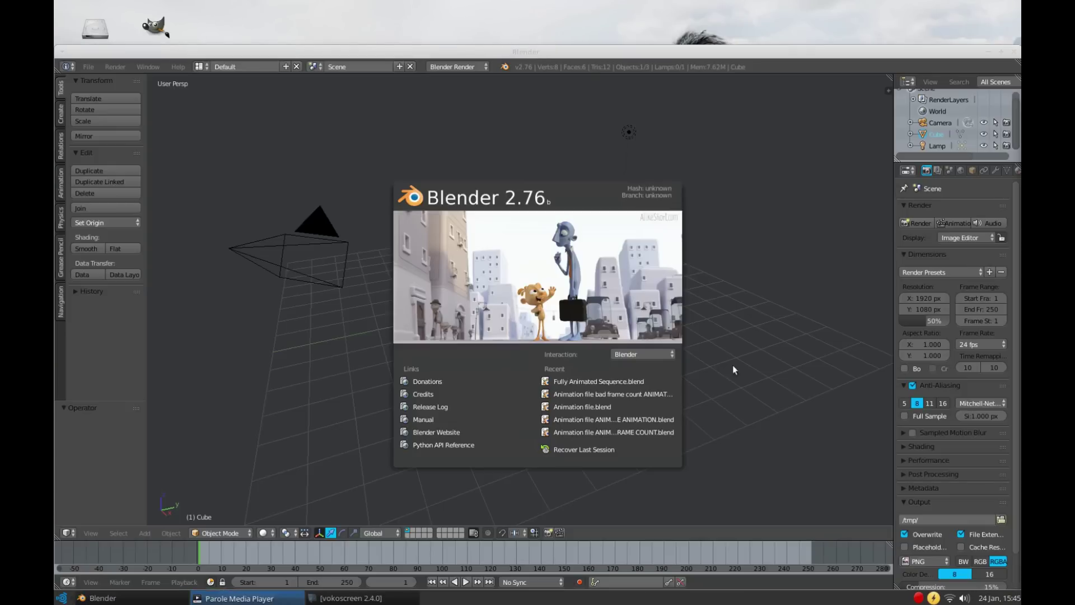
# Step: Make the main area a Compositing node editor with Use Nodes and Backdrop, deleting Render Layers
pyautogui.click(735, 369)
pyautogui.hotkey('alt', 'F10')
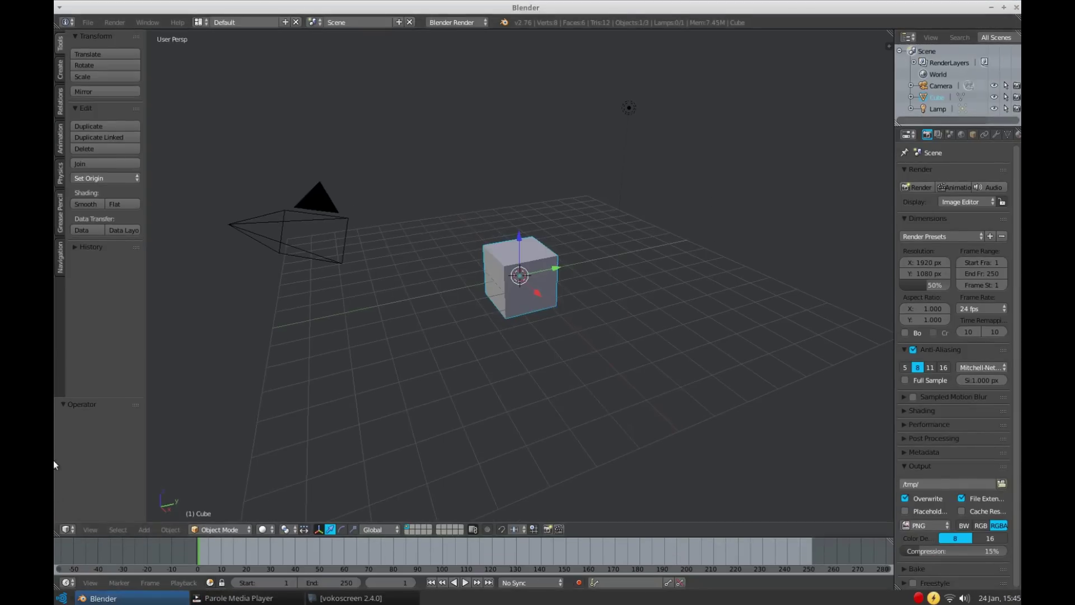
pyautogui.click(68, 529)
pyautogui.click(119, 458)
pyautogui.click(199, 529)
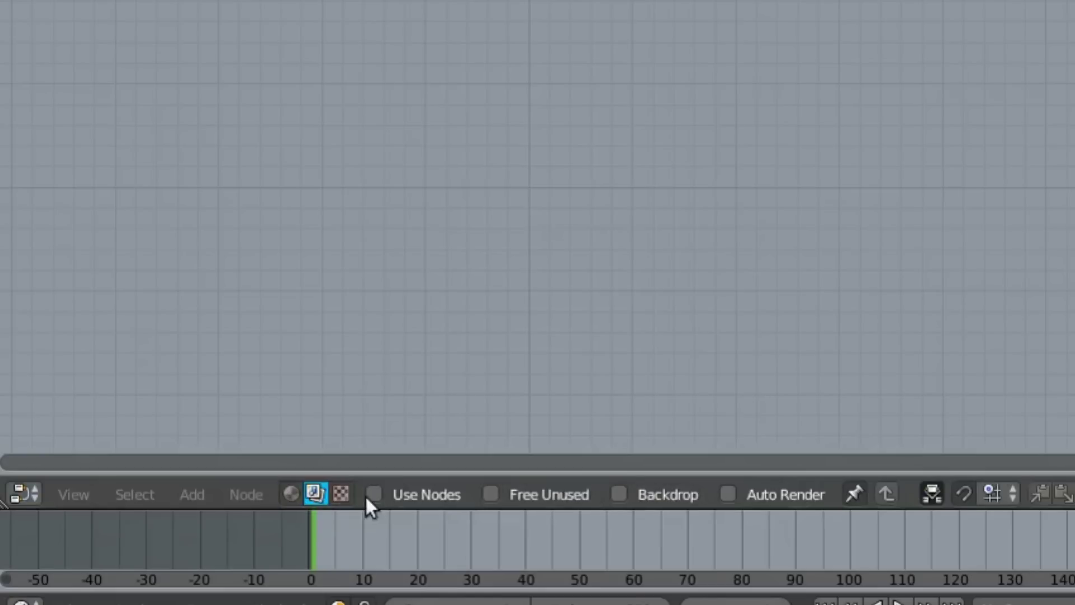
pyautogui.click(226, 529)
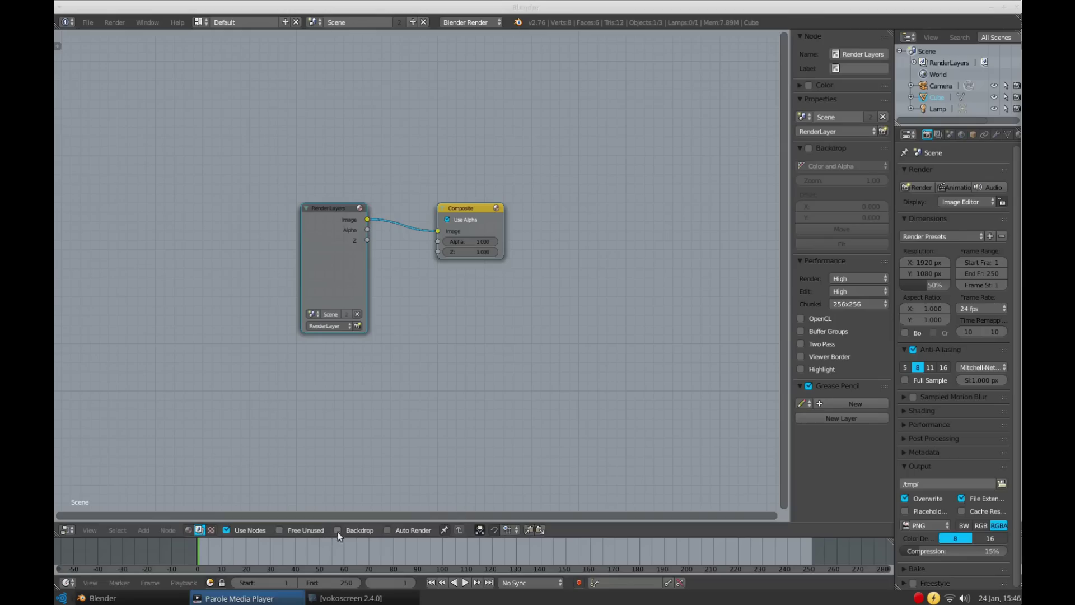
pyautogui.click(618, 494)
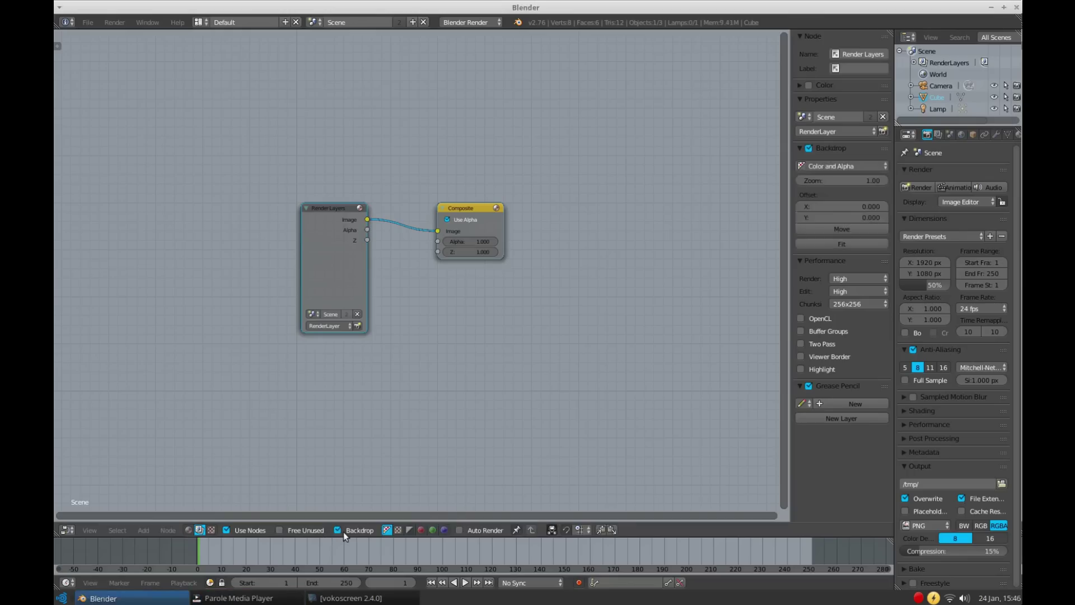
pyautogui.press('x')
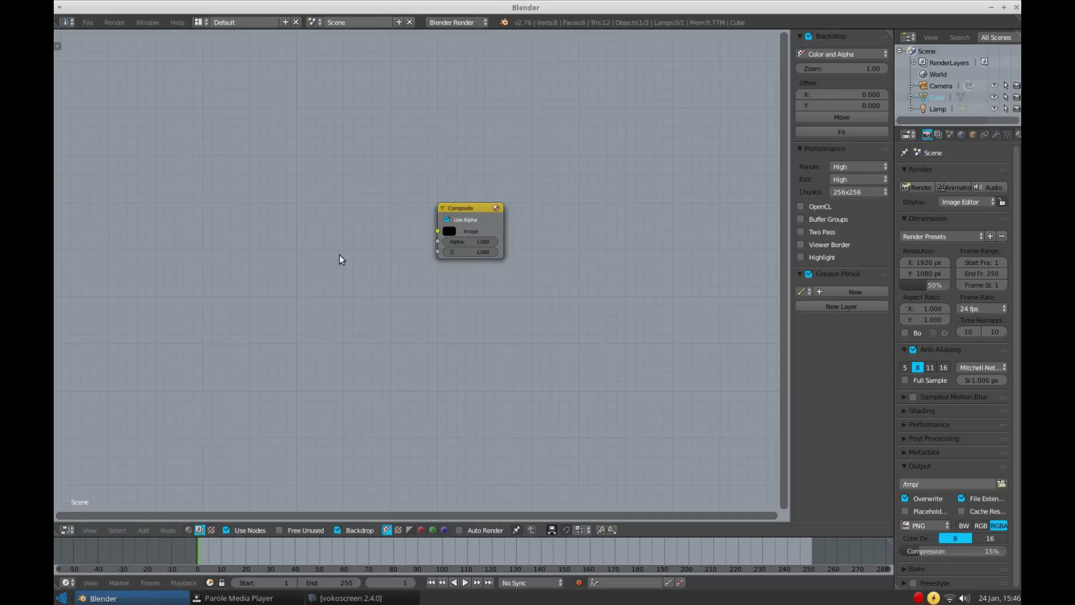
# Step: Add an Image node and load all Shot 6 PNG frames into it as an image sequence
pyautogui.hotkey('shift', 'a')
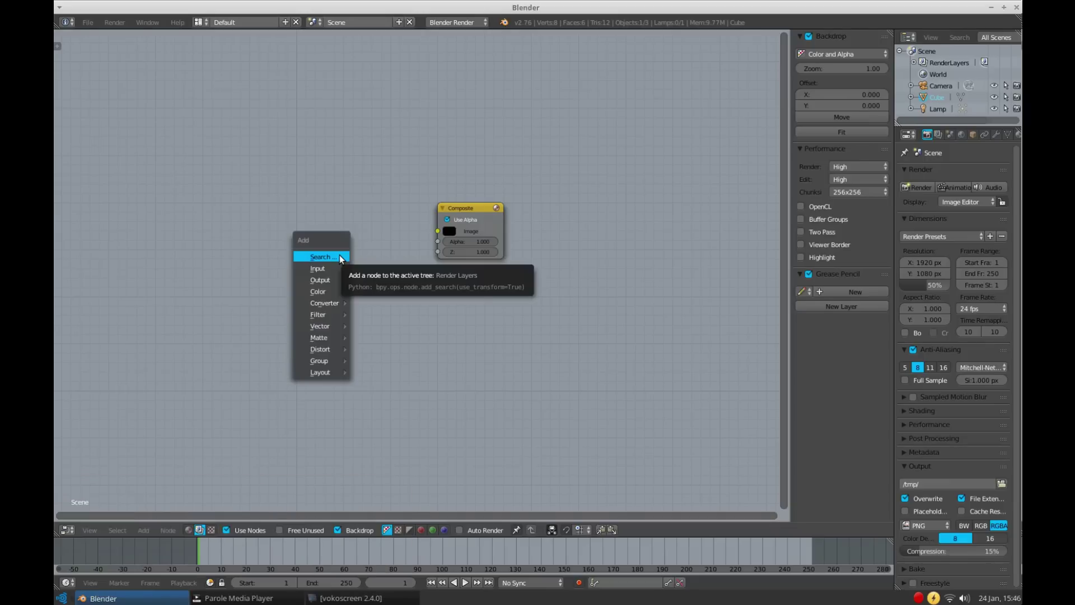
pyautogui.moveTo(334, 267)
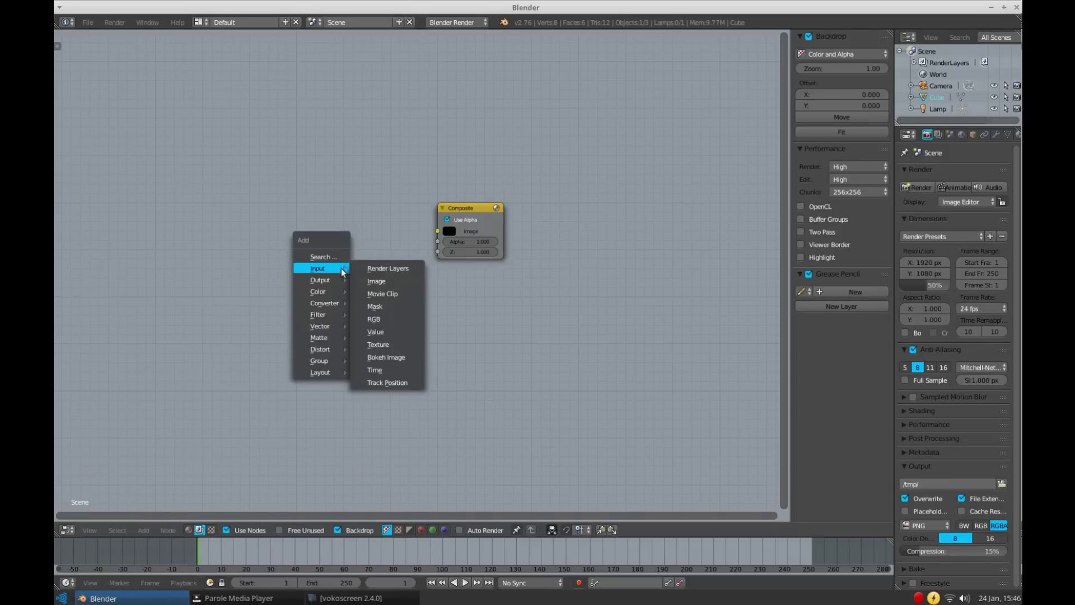
pyautogui.click(373, 278)
pyautogui.click(113, 200)
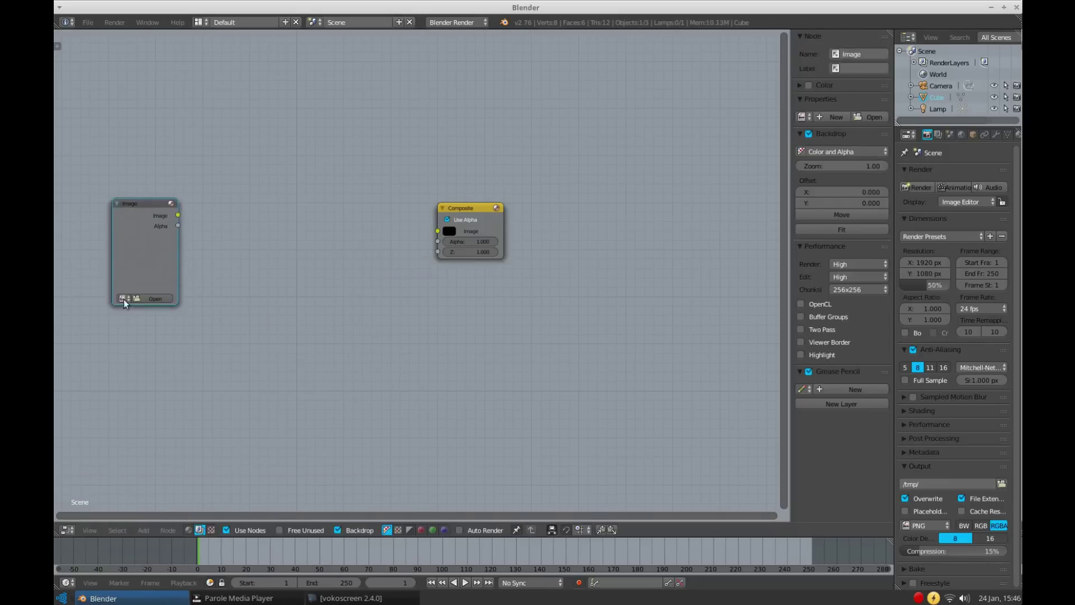
pyautogui.click(137, 301)
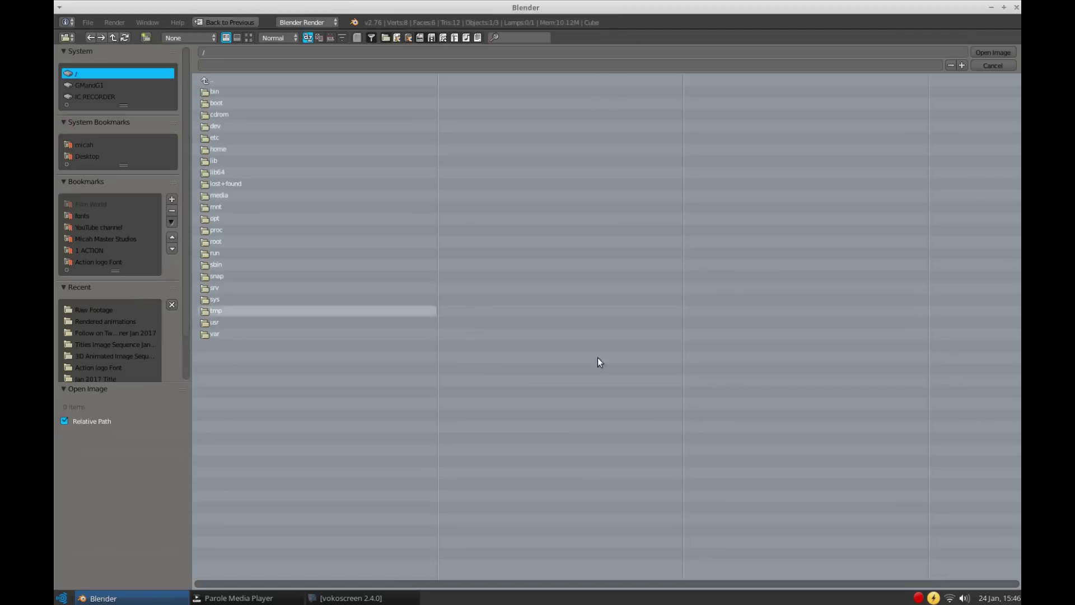
pyautogui.scroll(-3, 98, 335)
pyautogui.click(98, 336)
pyautogui.click(241, 160)
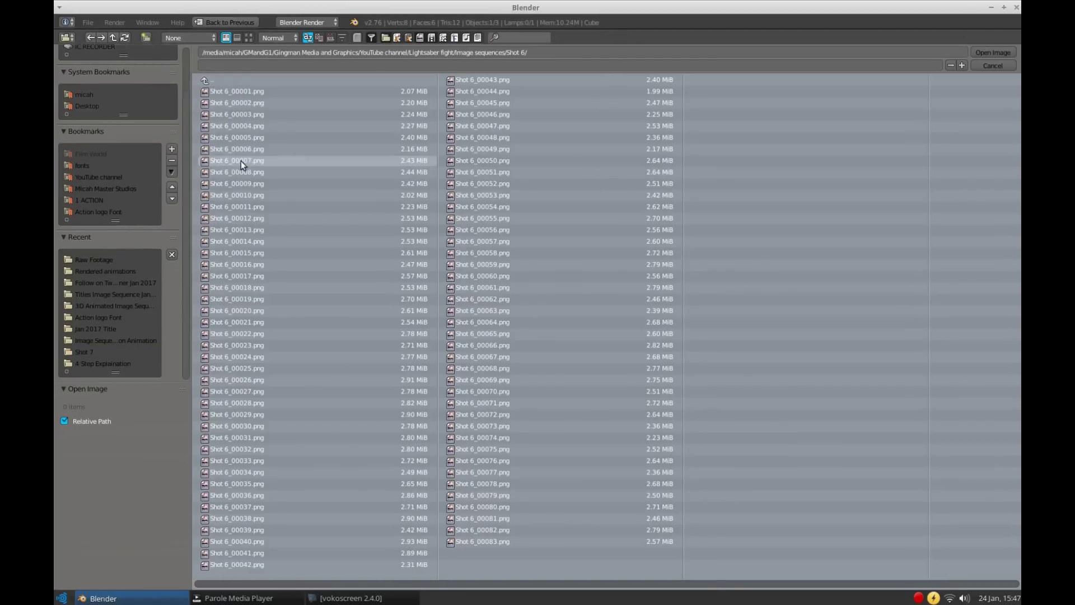
pyautogui.moveTo(667, 570); pyautogui.dragTo(205, 84)
pyautogui.click(993, 52)
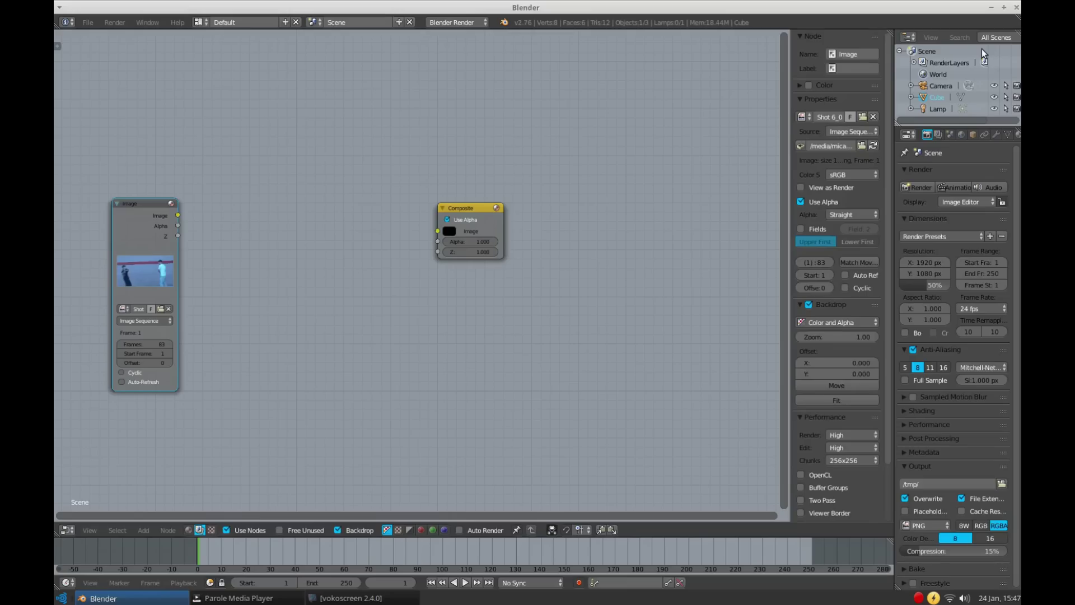
pyautogui.hotkey('alt', 'Tab')
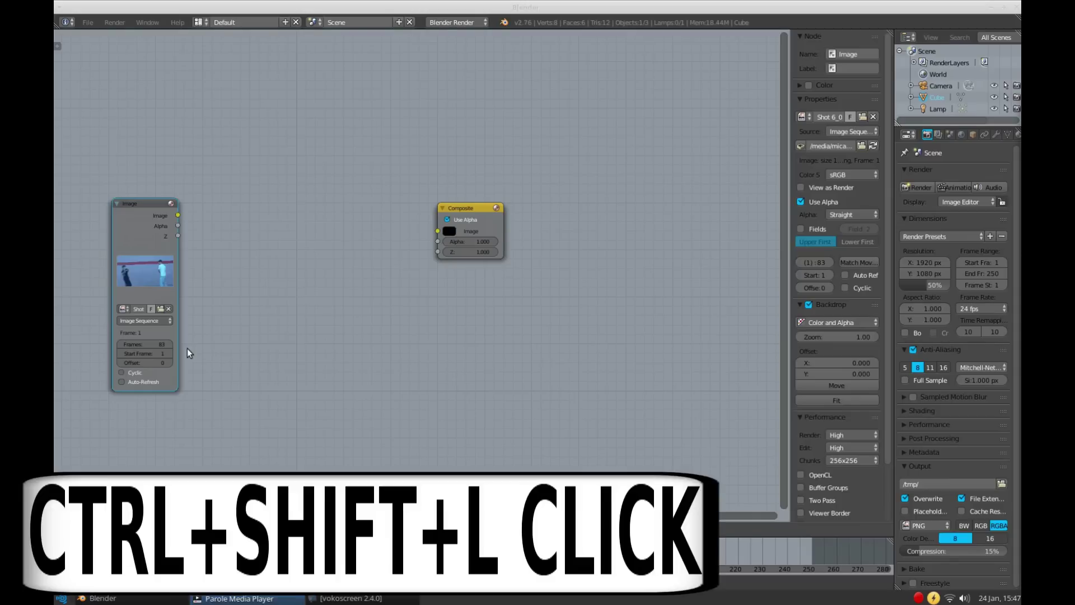
# Step: Add a Viewer node for the Image node and move it below the Composite node
pyautogui.hotkey('alt', 'Tab')
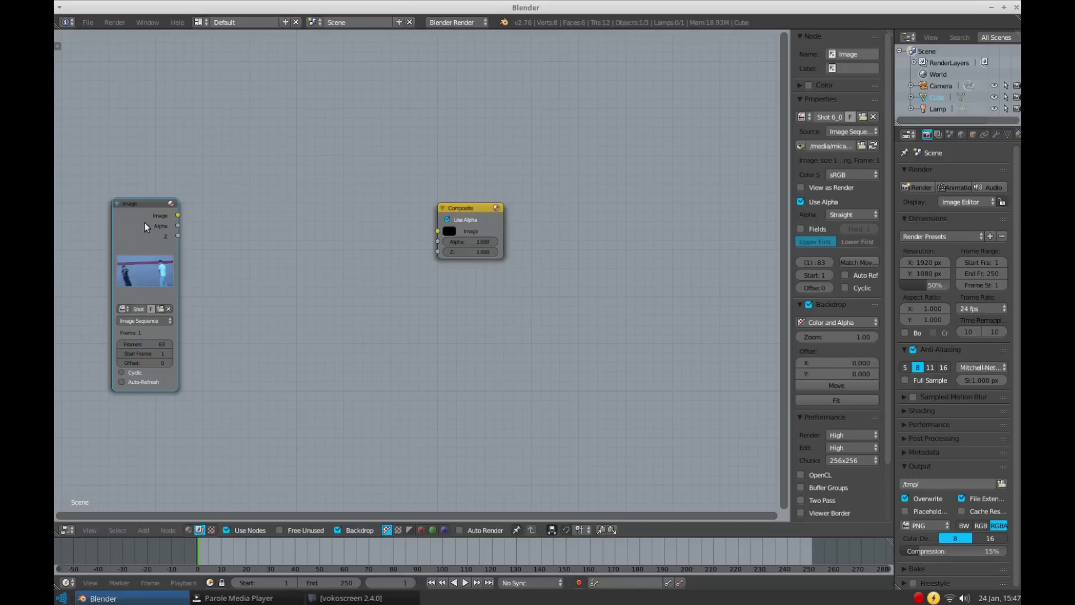
pyautogui.keyDown('ctrl'); pyautogui.keyDown('shift'); pyautogui.click(143, 220); pyautogui.keyUp('shift'); pyautogui.keyUp('ctrl')
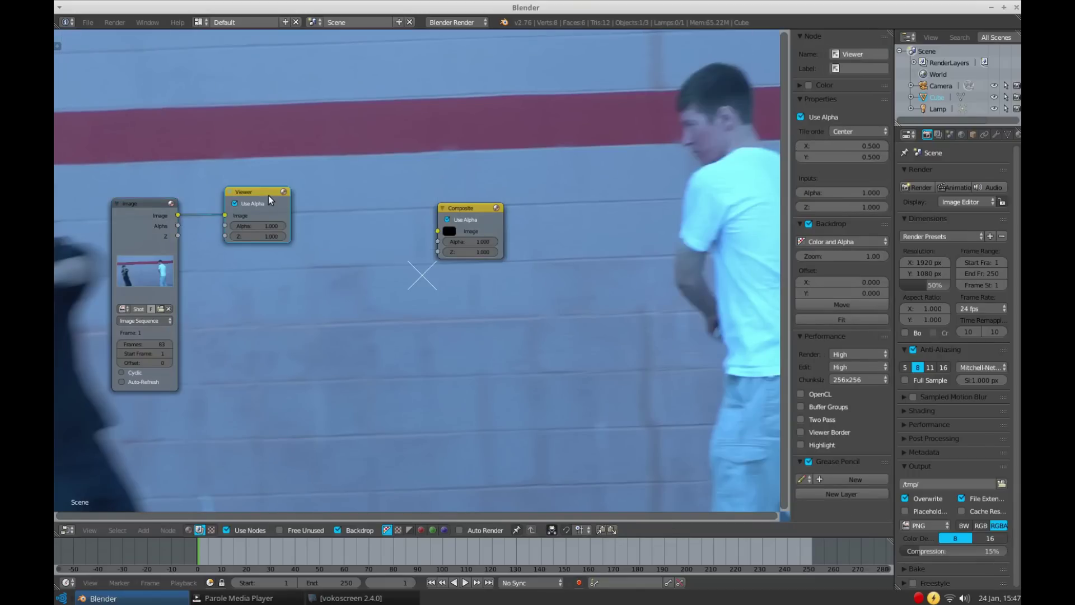
pyautogui.hotkey('alt', 'Tab')
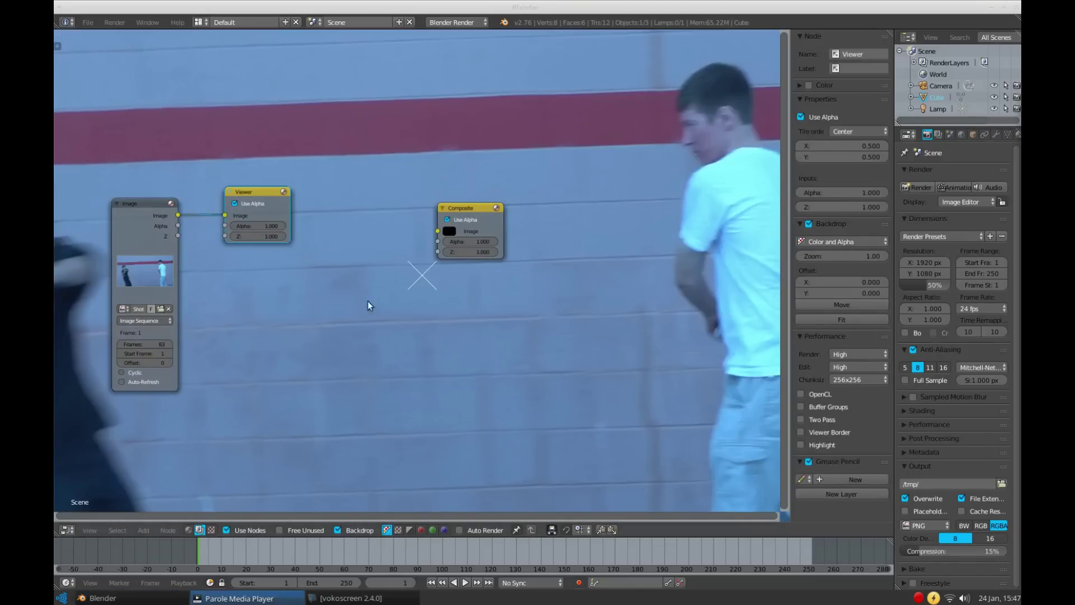
pyautogui.moveTo(267, 192); pyautogui.dragTo(502, 294)
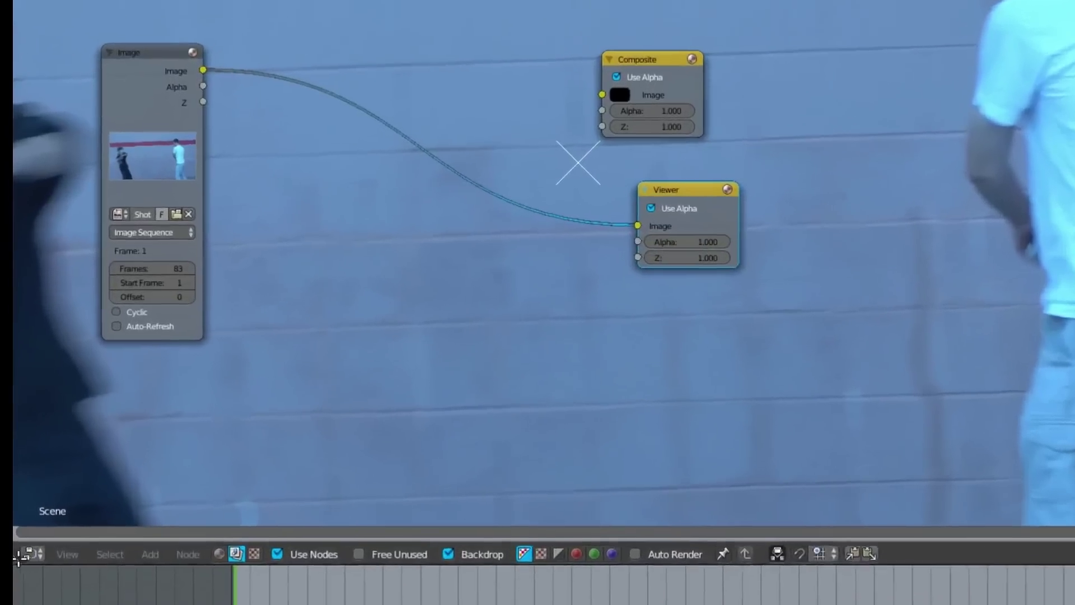
# Step: Show the Viewer Node in an image editor, split off a narrow left area, and advance the footage
pyautogui.click(67, 530)
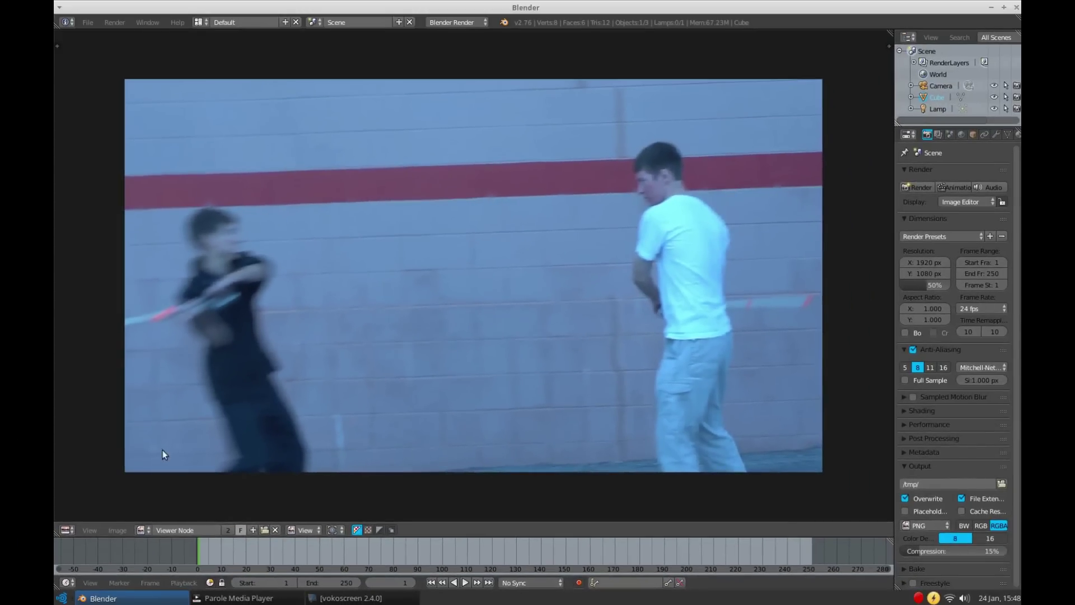
pyautogui.moveTo(56, 532); pyautogui.dragTo(68, 532)
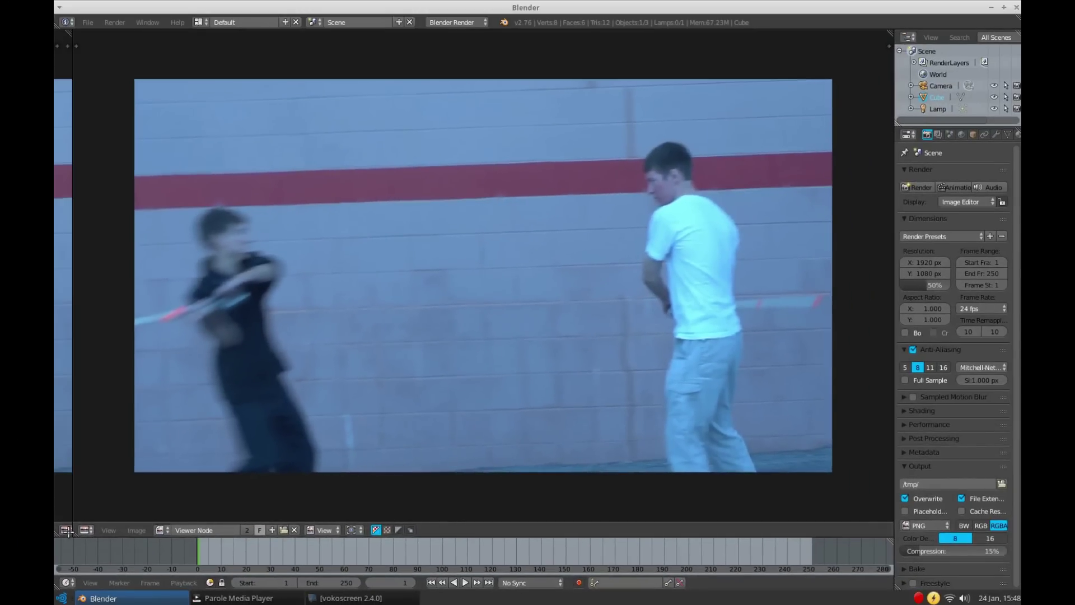
pyautogui.click(66, 530)
pyautogui.click(92, 389)
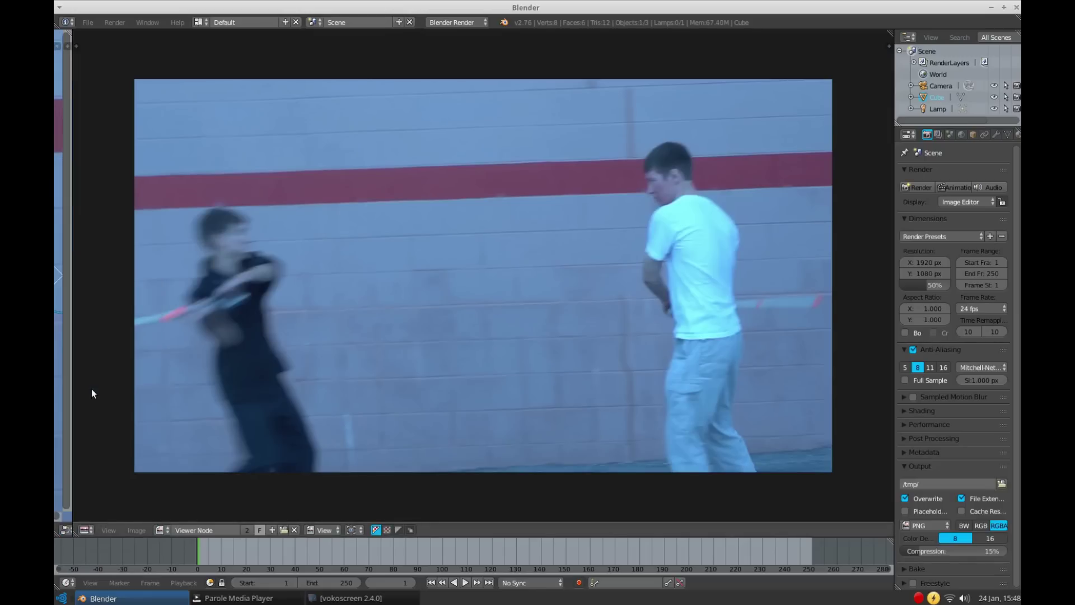
pyautogui.hotkey('alt', 'a')
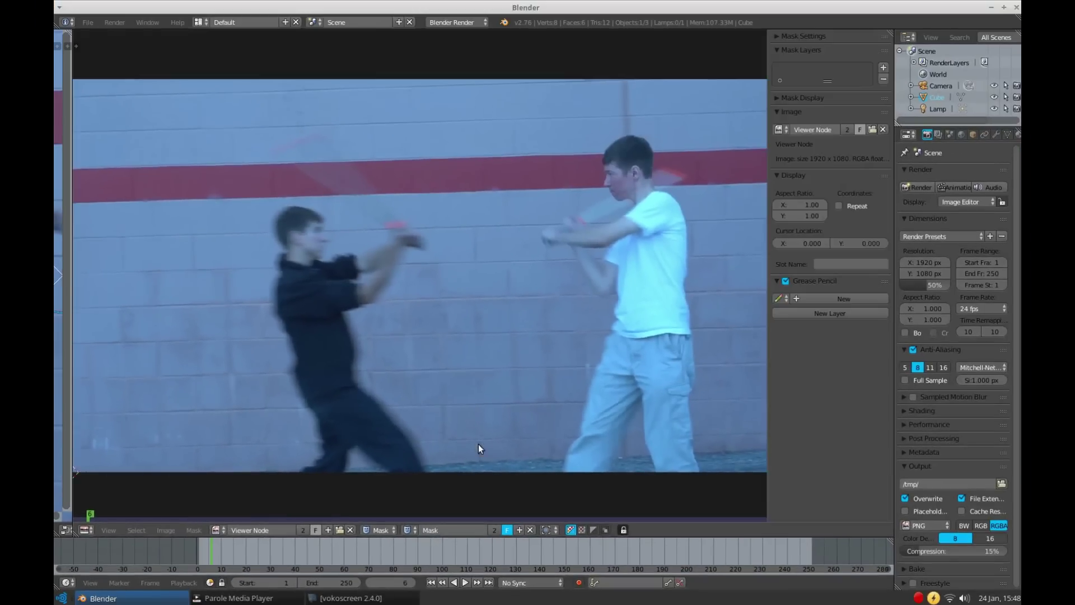
# Step: Add a new mask layer and draw a closed four-point spline around the blade at frame 6
pyautogui.click(883, 68)
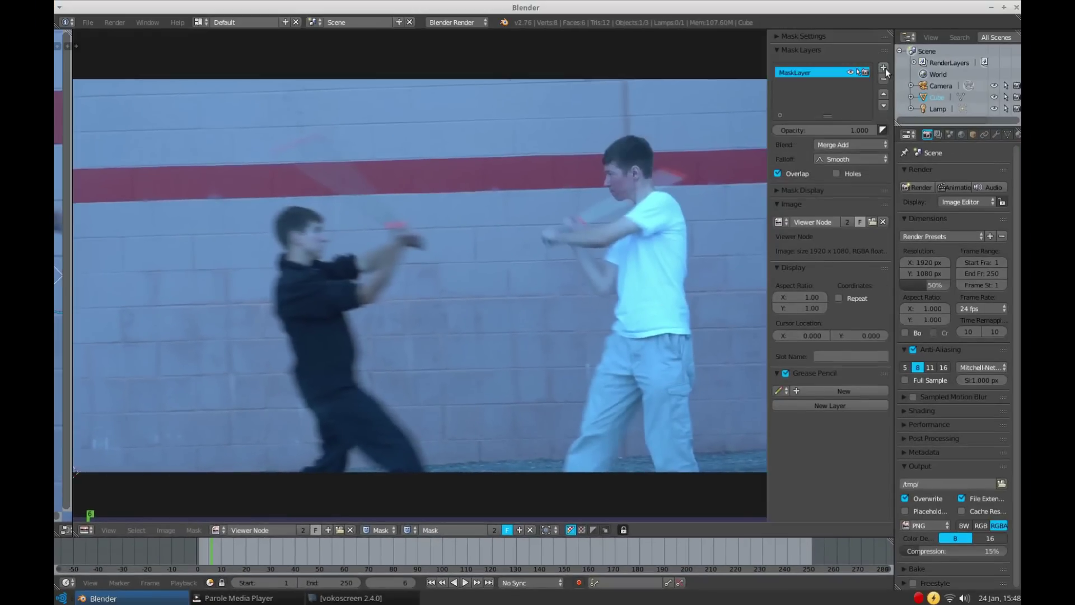
pyautogui.keyDown('ctrl'); pyautogui.rightClick(320, 132); pyautogui.keyUp('ctrl')
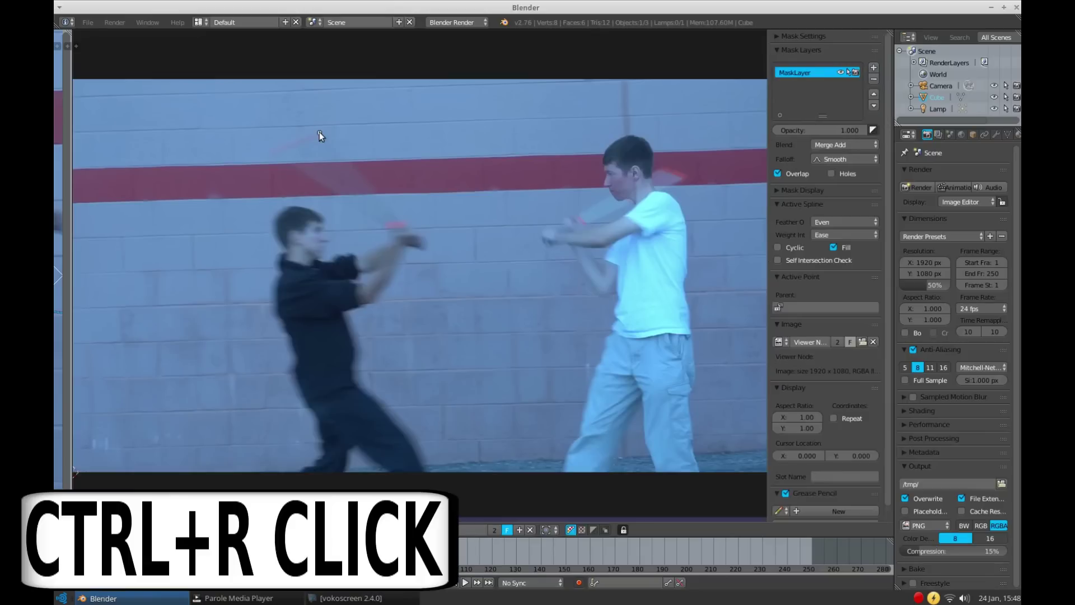
pyautogui.keyDown('ctrl'); pyautogui.rightClick(270, 152); pyautogui.keyUp('ctrl')
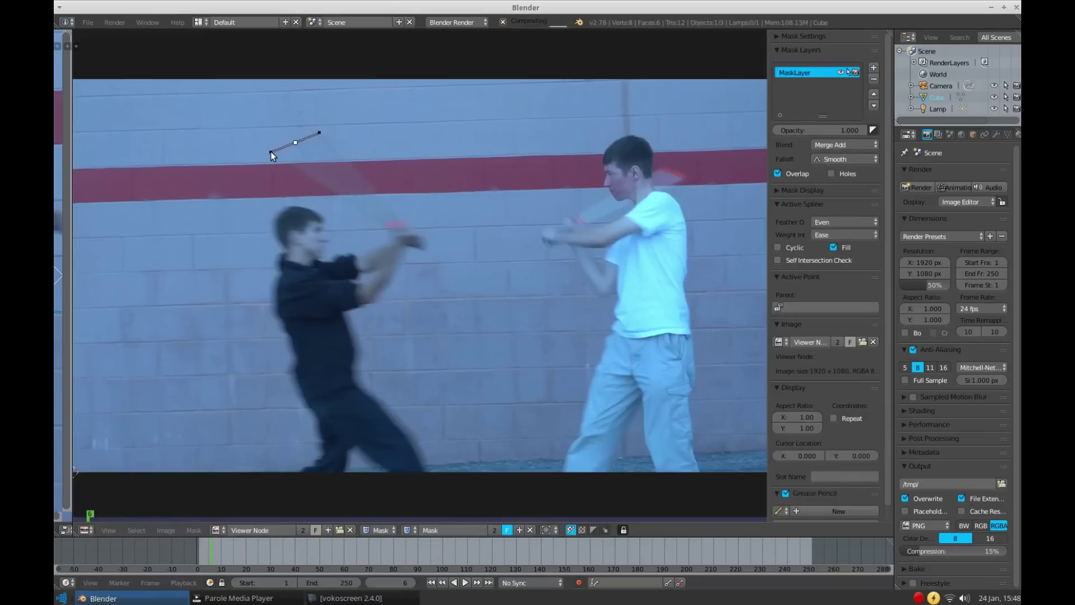
pyautogui.keyDown('ctrl'); pyautogui.rightClick(385, 227); pyautogui.keyUp('ctrl')
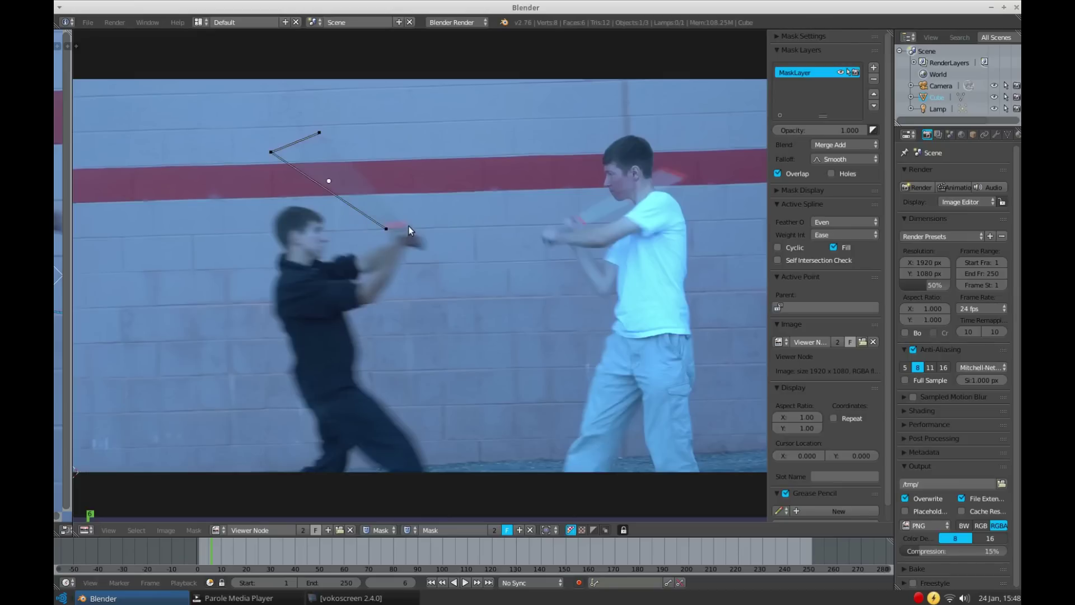
pyautogui.keyDown('ctrl'); pyautogui.rightClick(409, 226); pyautogui.keyUp('ctrl')
pyautogui.hotkey('alt', 'c')
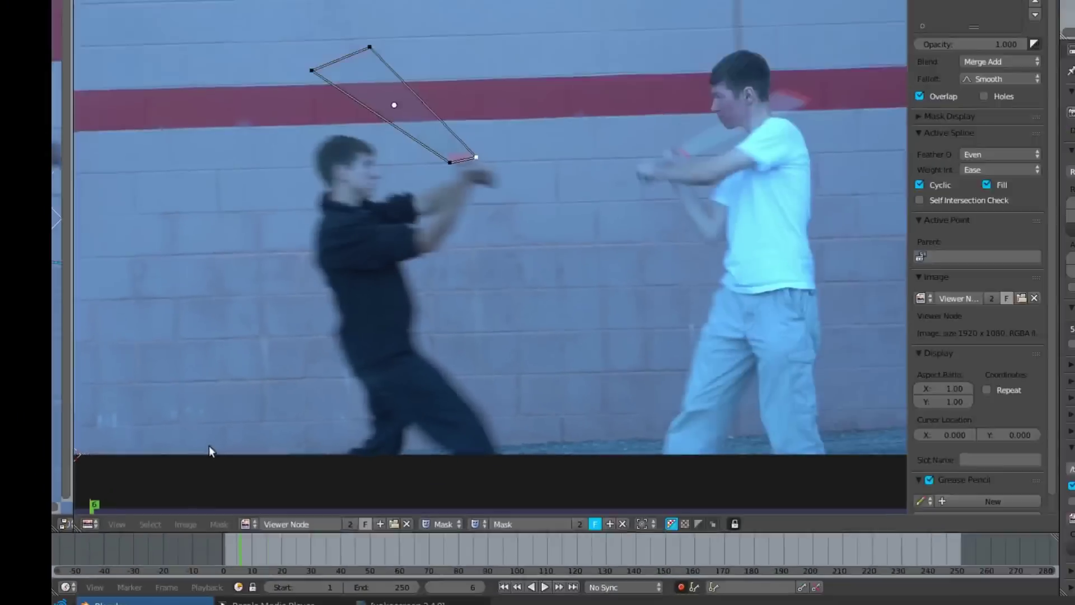
# Step: Advance one frame and refit all four blade mask corners onto the moved sword
pyautogui.press('Right')
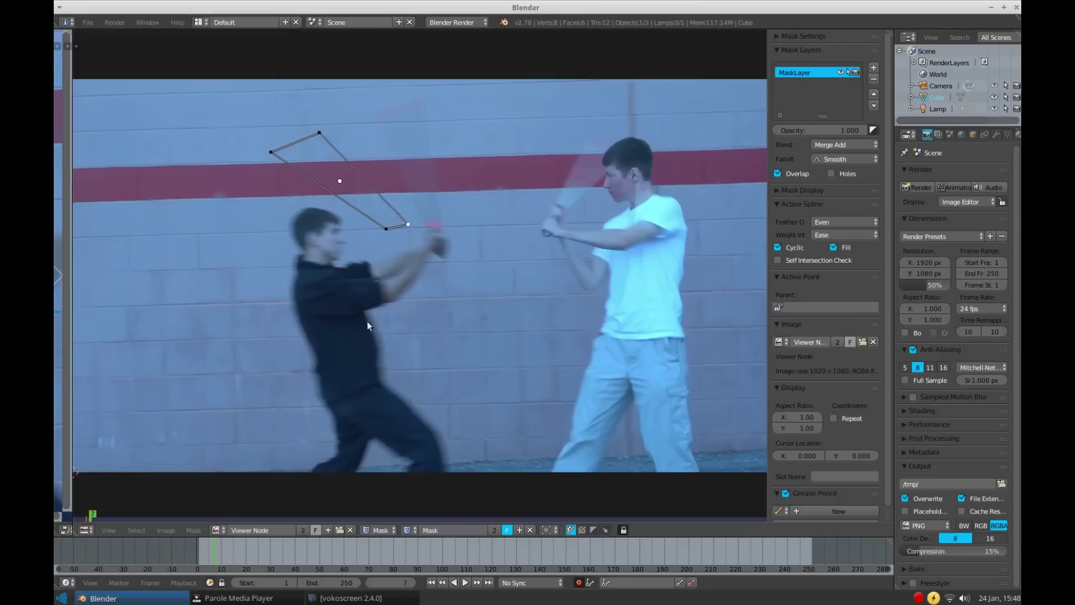
pyautogui.moveTo(407, 224); pyautogui.dragTo(443, 224)
pyautogui.rightClick(381, 229)
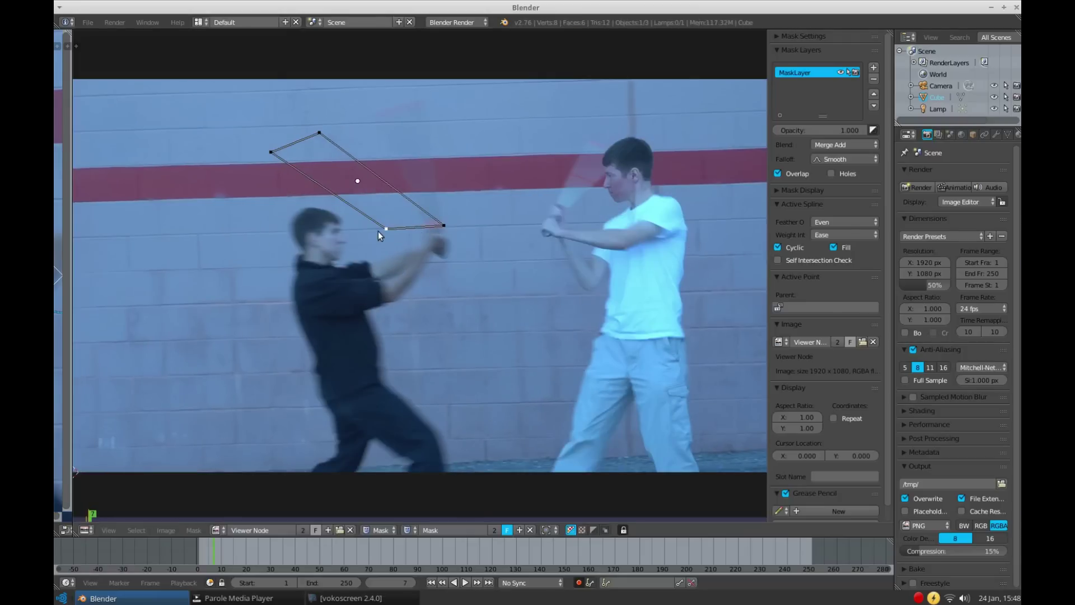
pyautogui.moveTo(378, 231); pyautogui.dragTo(415, 228)
pyautogui.moveTo(323, 136); pyautogui.dragTo(437, 101)
pyautogui.moveTo(276, 157); pyautogui.dragTo(375, 118)
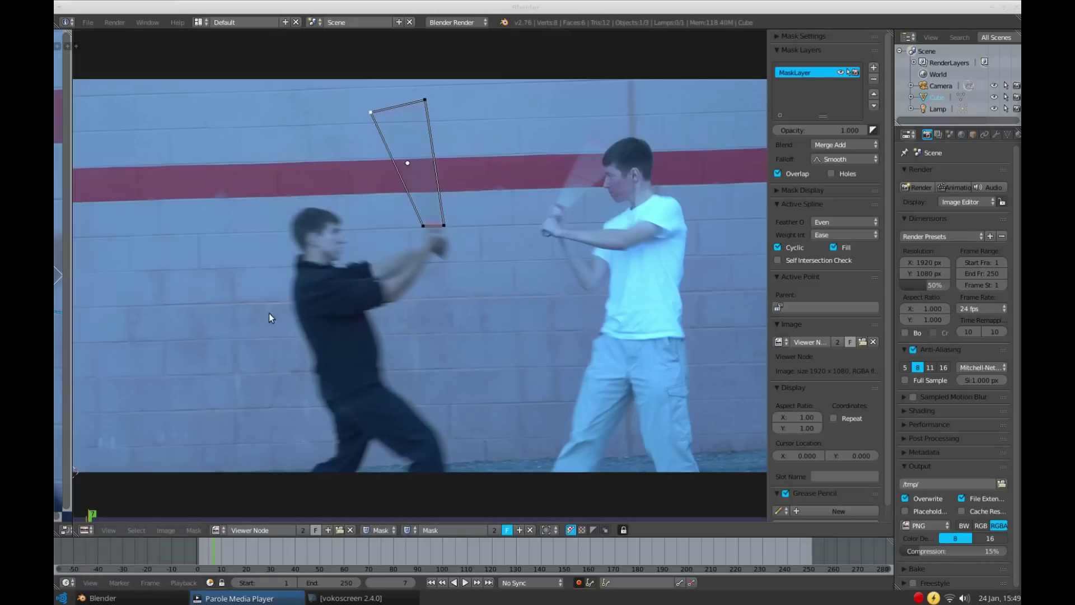
# Step: Step through the following frames, moving the top mask corners to follow the blade tip
pyautogui.press('Right')
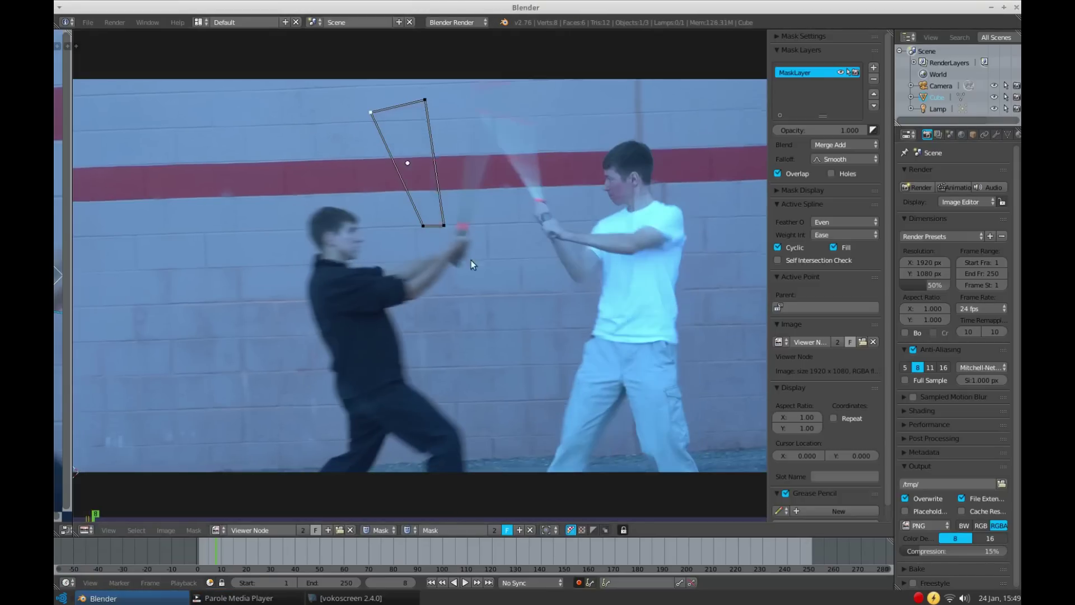
pyautogui.moveTo(429, 98); pyautogui.dragTo(517, 82)
pyautogui.press('Right')
pyautogui.scroll(3, 513, 250)
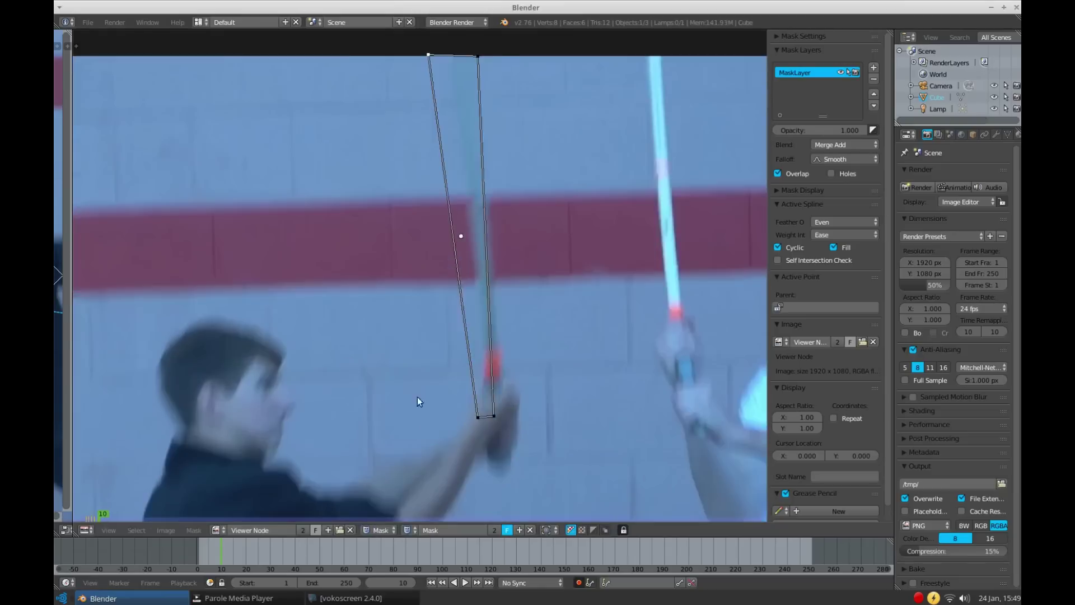
pyautogui.press('Right')
pyautogui.press('Right')
pyautogui.press('Right')
pyautogui.moveTo(485, 99); pyautogui.dragTo(539, 103)
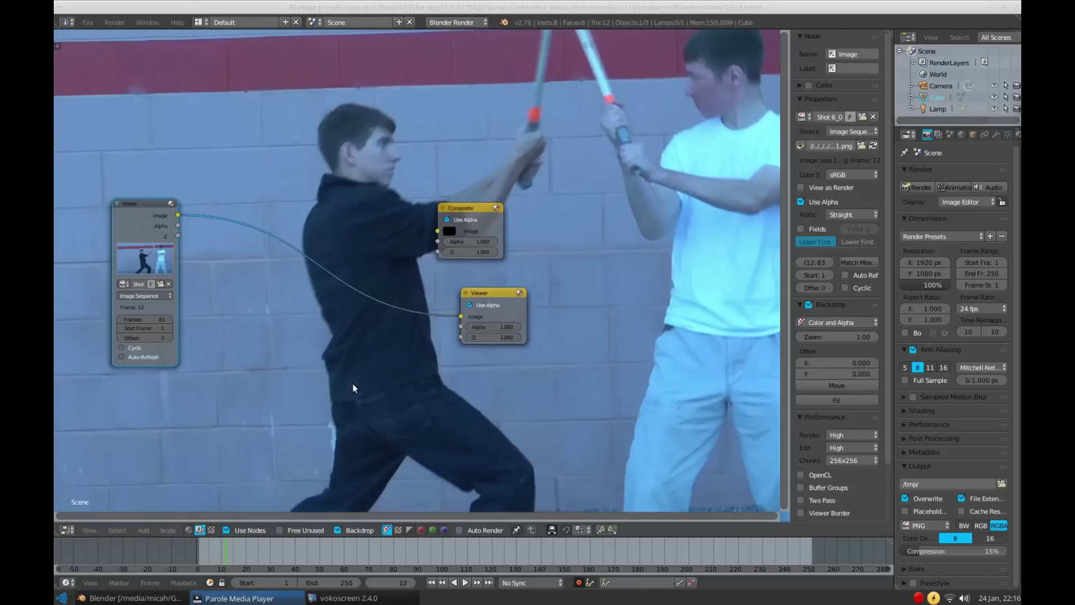
# Step: Add a Mask input node on the left and assign it the blade mask 'Mask'
pyautogui.hotkey('shift', 'a')
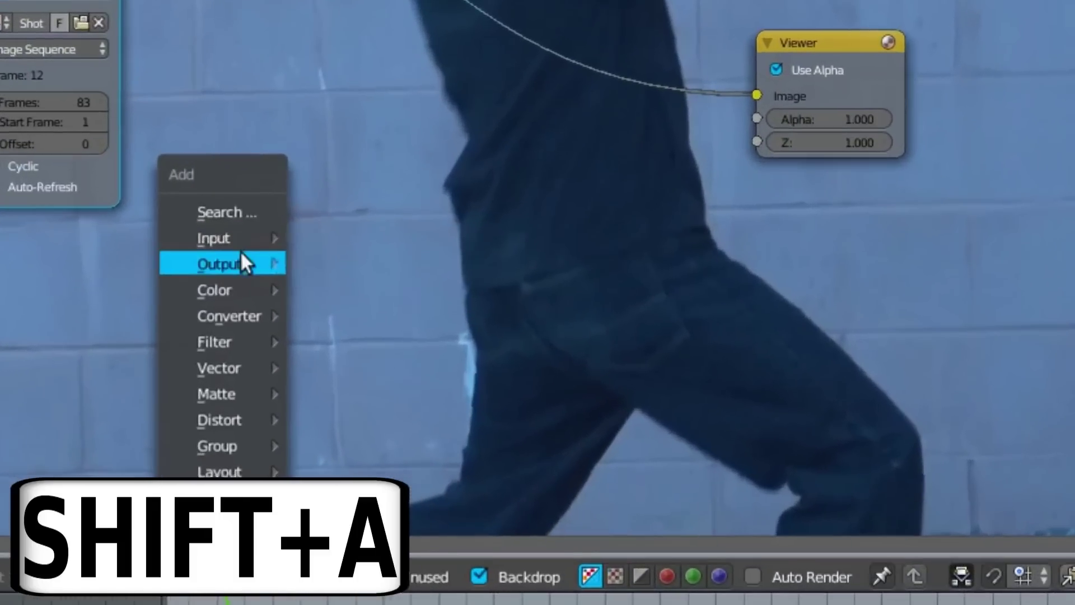
pyautogui.moveTo(236, 239)
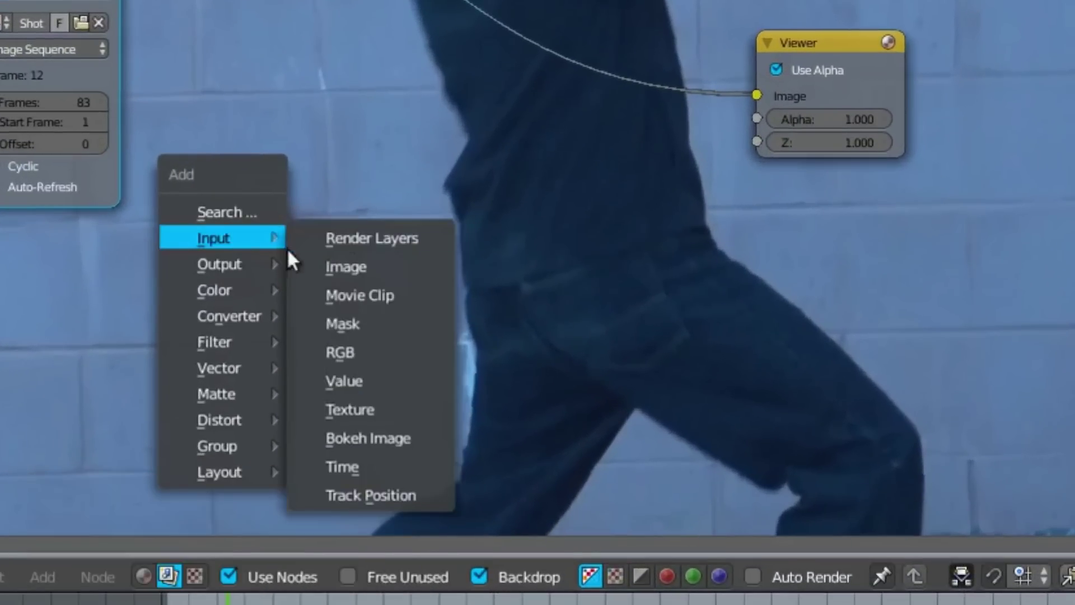
pyautogui.click(338, 318)
pyautogui.click(98, 263)
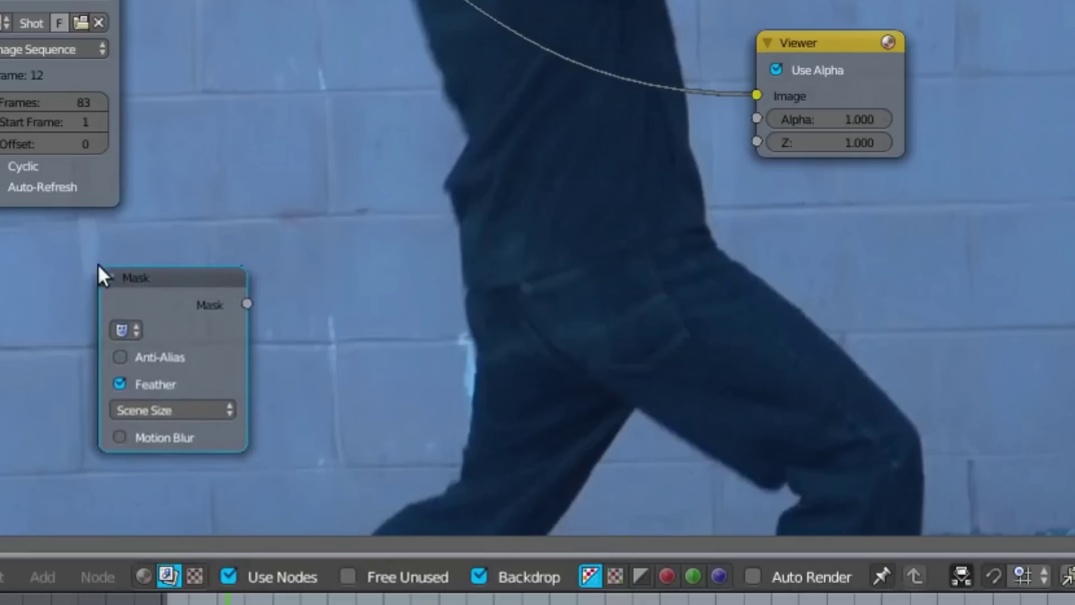
pyautogui.click(133, 329)
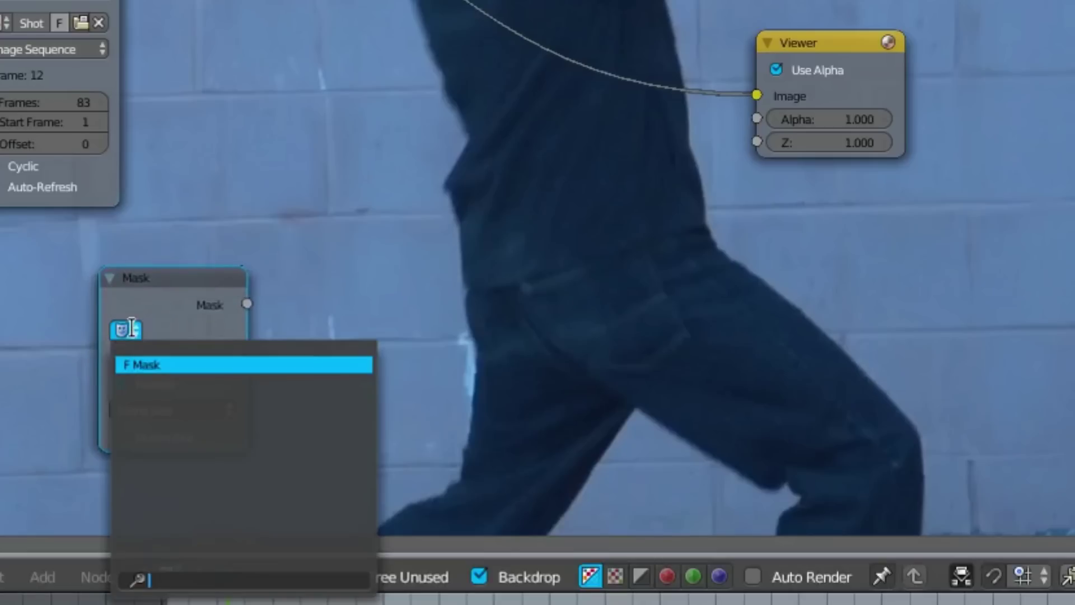
pyautogui.click(142, 361)
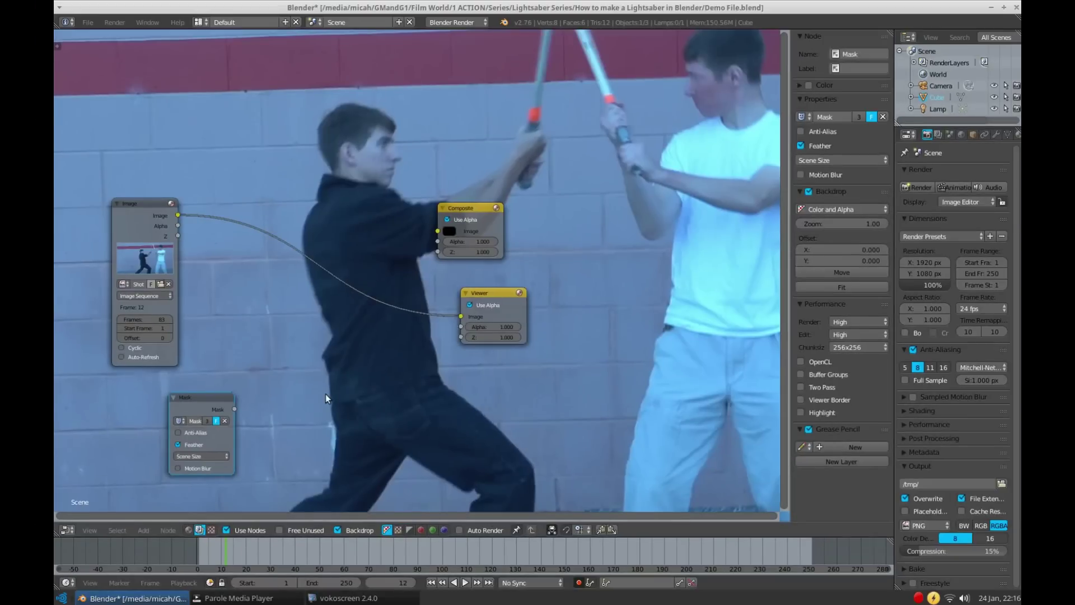
# Step: Add an Alpha Over node driven by the mask, with transparent black and pure red images
pyautogui.hotkey('shift', 'a')
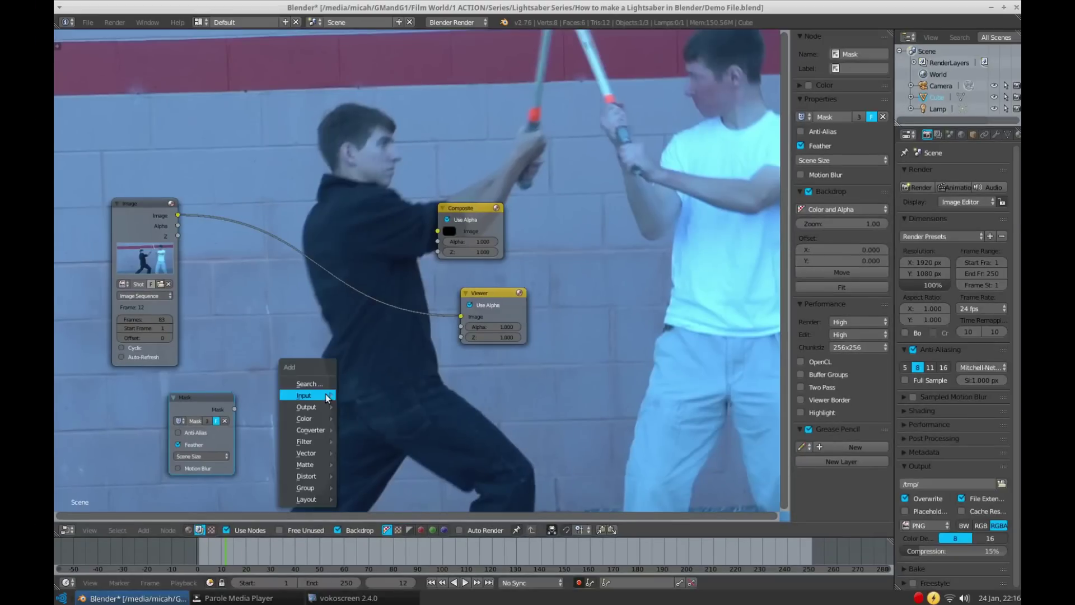
pyautogui.moveTo(451, 281)
pyautogui.moveTo(315, 421)
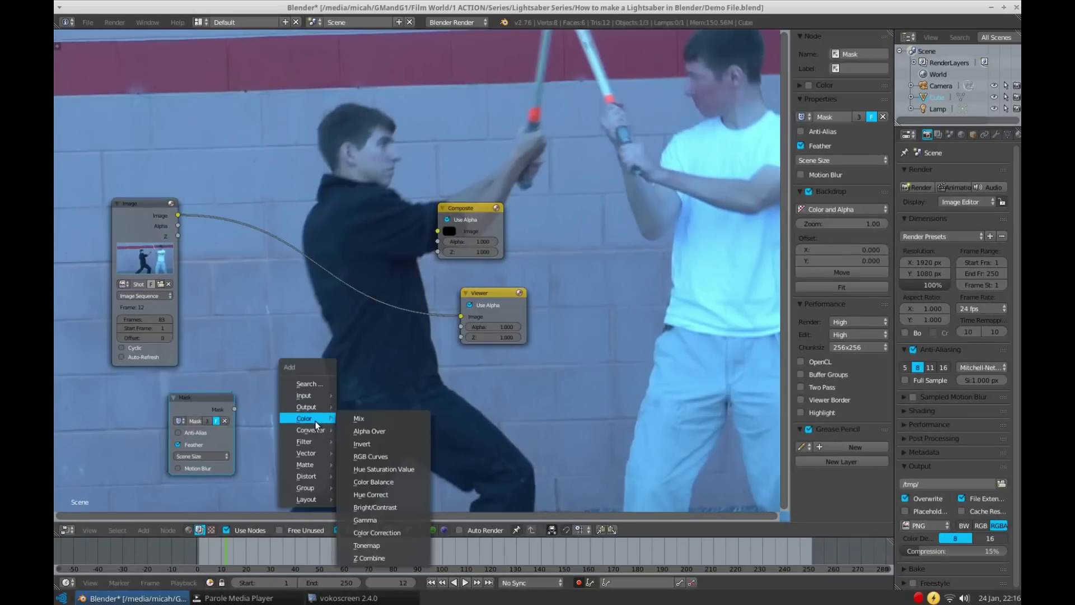
pyautogui.click(371, 432)
pyautogui.click(336, 315)
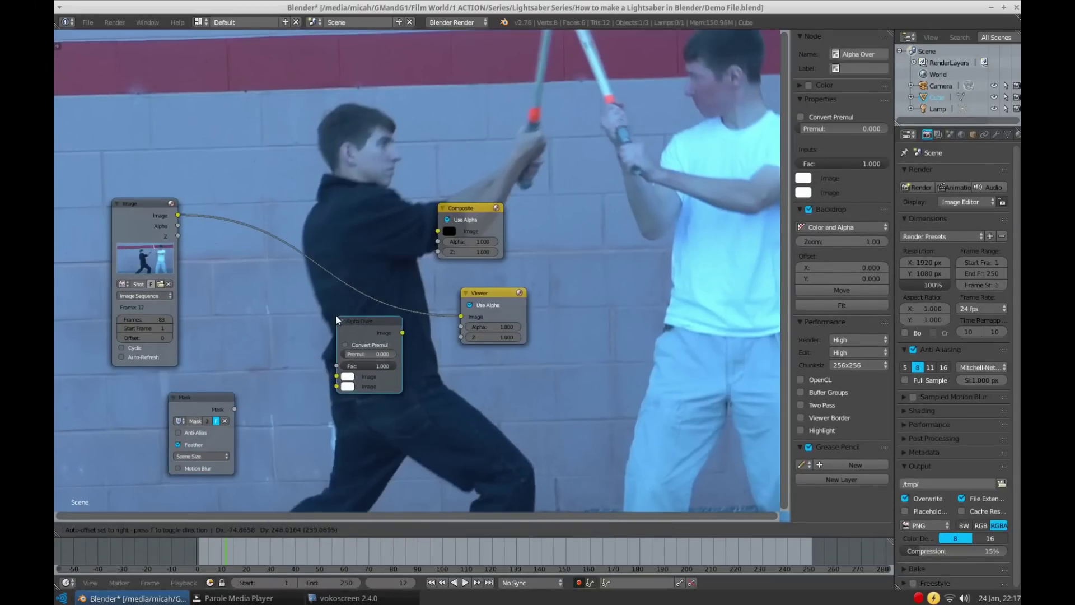
pyautogui.moveTo(233, 408); pyautogui.dragTo(336, 366)
pyautogui.click(348, 376)
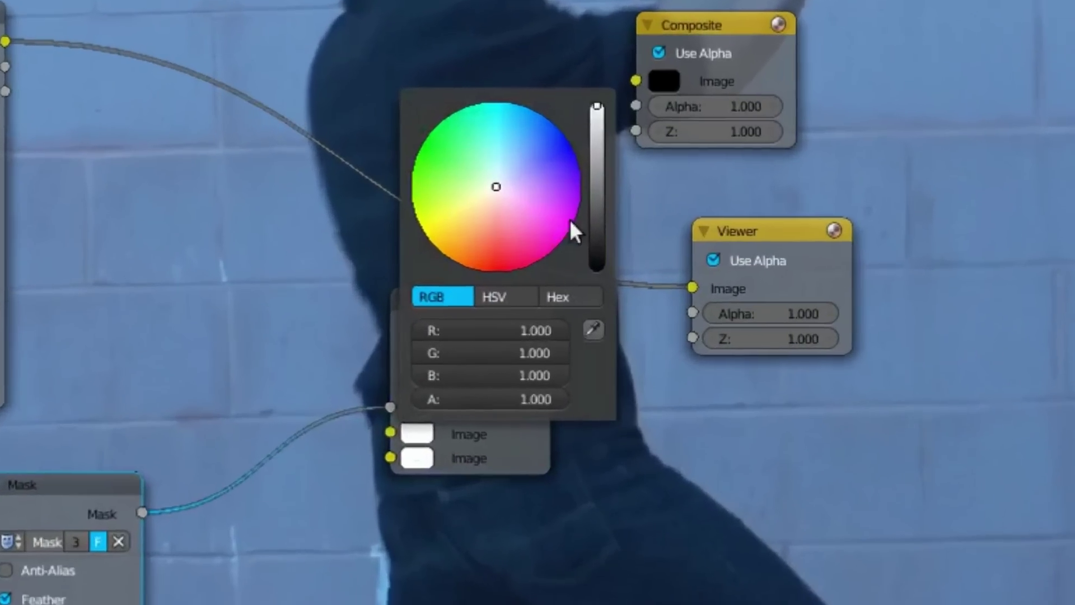
pyautogui.click(422, 291)
pyautogui.moveTo(605, 222); pyautogui.dragTo(605, 266)
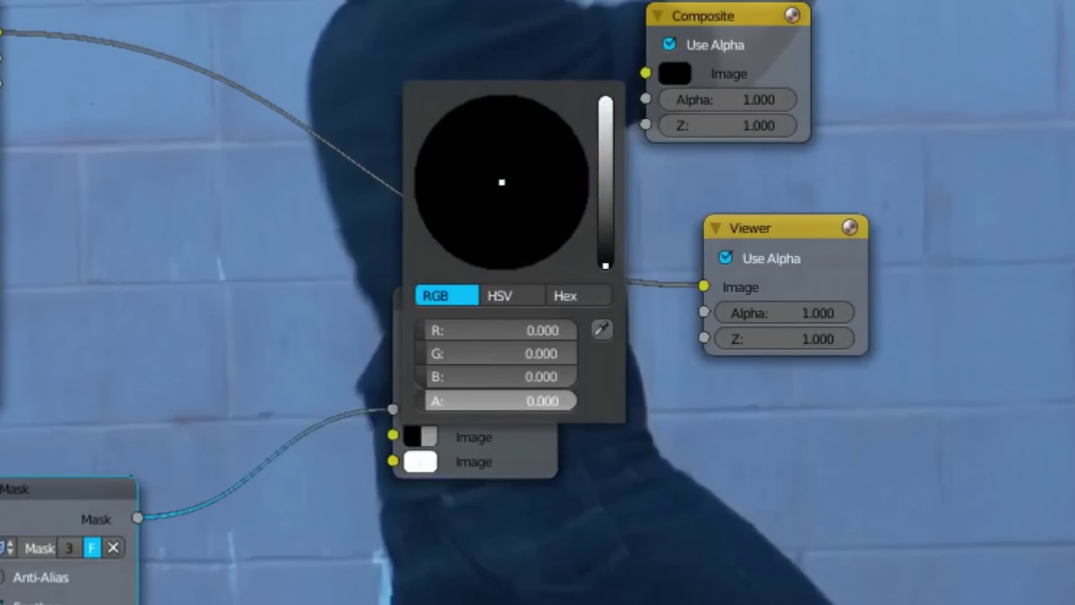
pyautogui.click(425, 455)
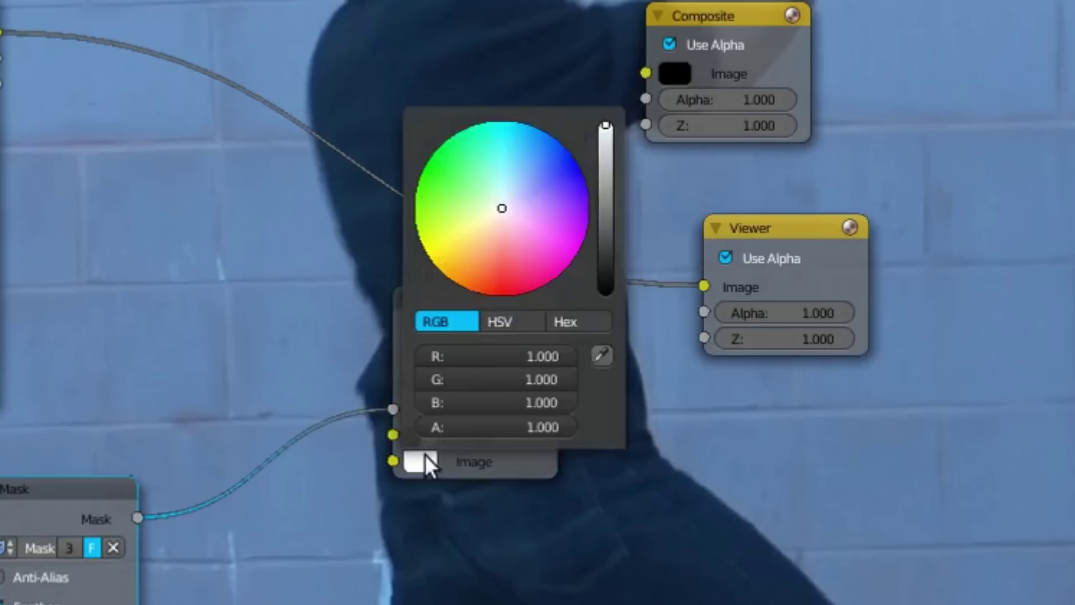
pyautogui.moveTo(504, 379); pyautogui.dragTo(338, 412)
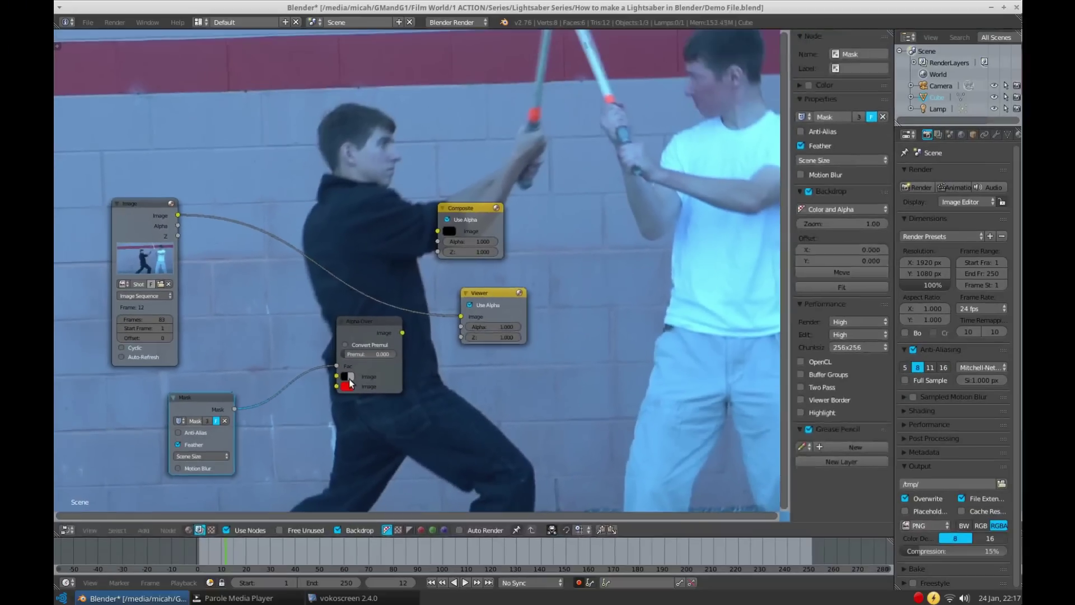
# Step: Move the Viewer and Composite nodes rightward to make room
pyautogui.moveTo(476, 294); pyautogui.dragTo(624, 289)
pyautogui.moveTo(448, 208); pyautogui.dragTo(633, 210)
pyautogui.hotkey('shift', 'a')
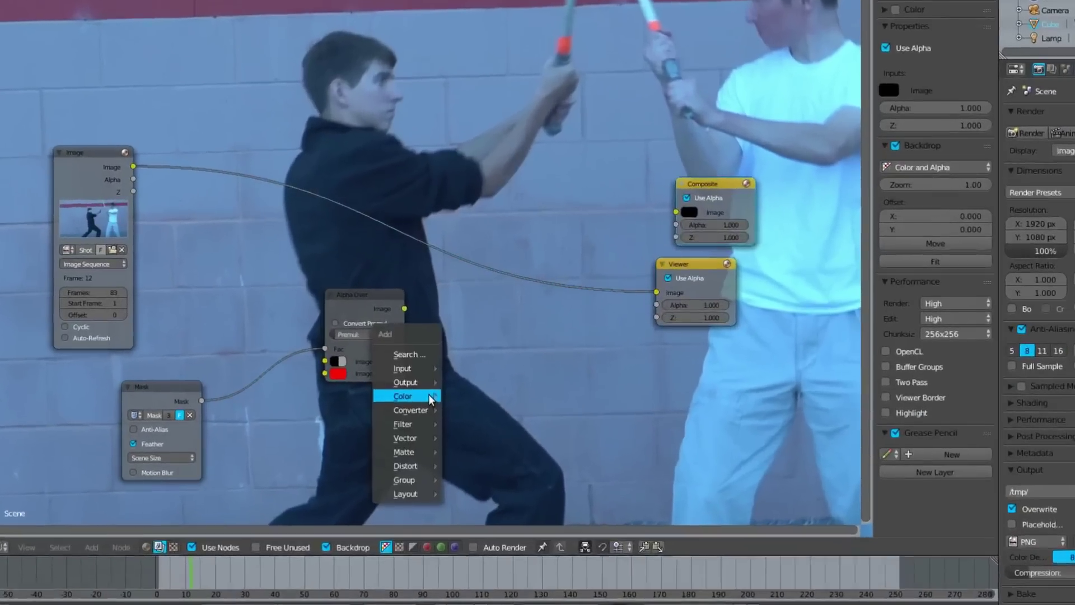
# Step: Insert a second Alpha Over into the Viewer link and feed the red blade layer into it
pyautogui.moveTo(428, 395)
pyautogui.click(471, 409)
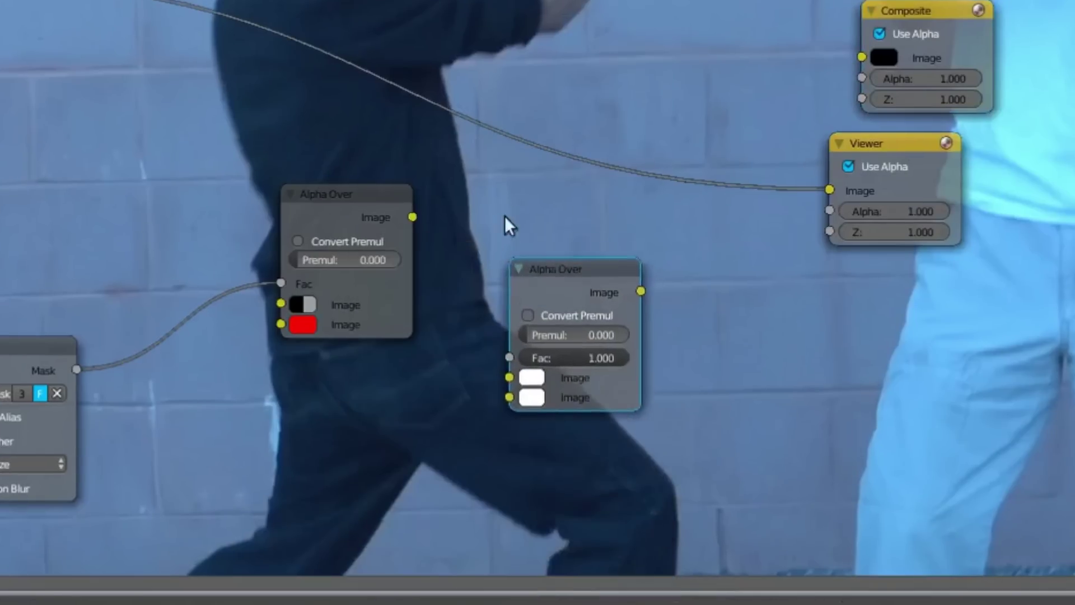
pyautogui.click(553, 130)
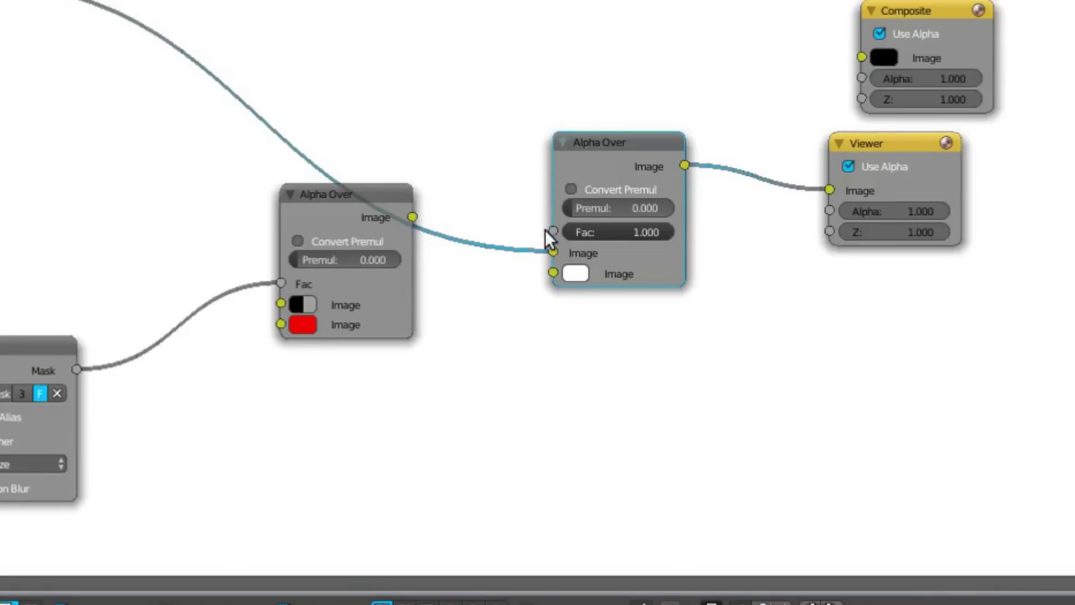
pyautogui.moveTo(415, 221); pyautogui.dragTo(557, 277)
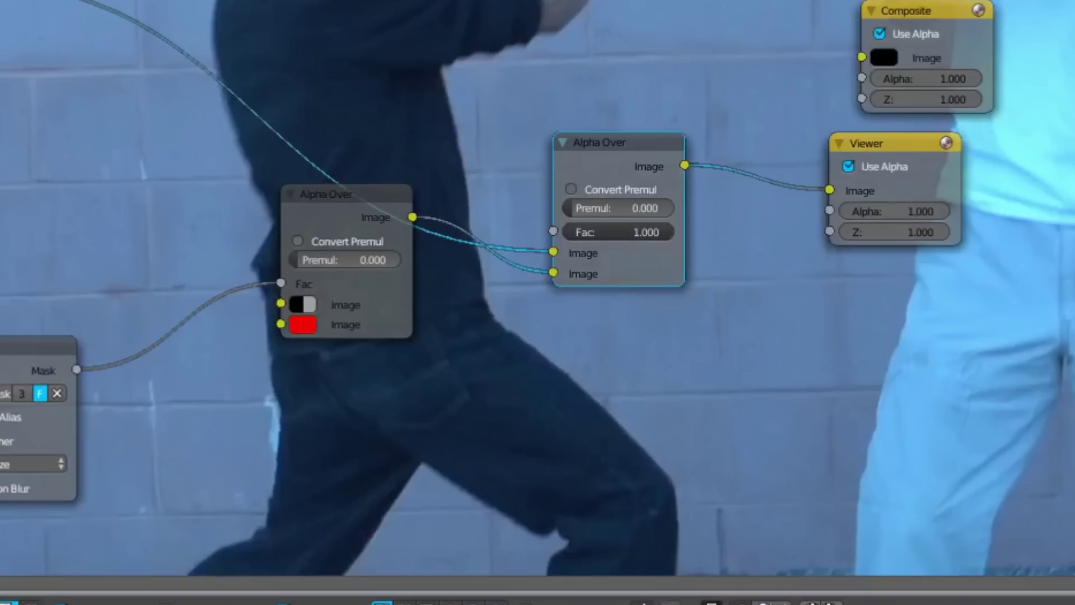
# Step: Insert a Blur node between the two Alpha Over nodes with X and Y size 6
pyautogui.press('v')
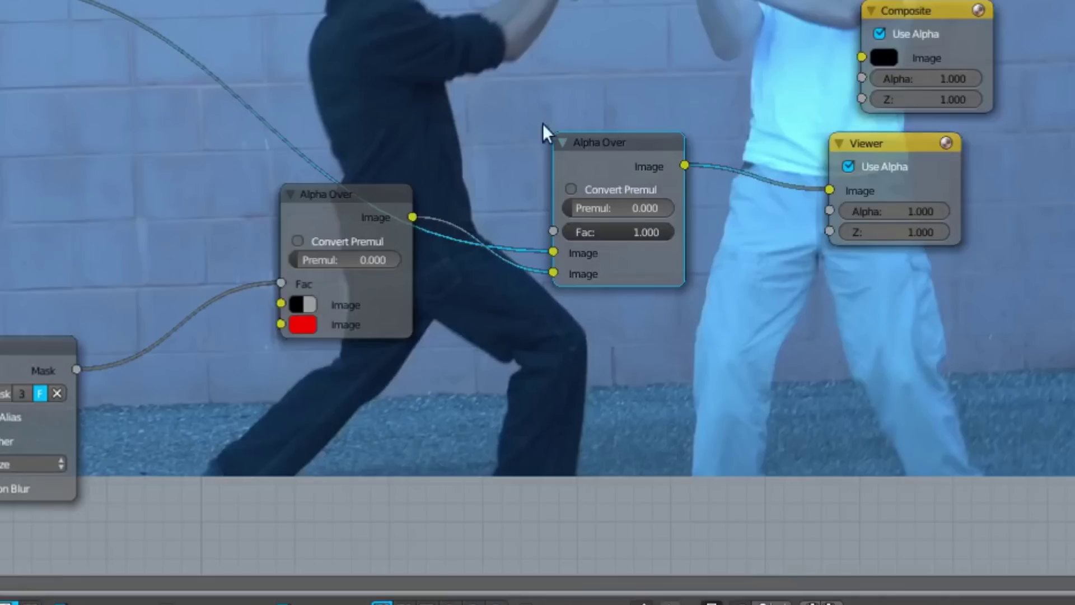
pyautogui.hotkey('shift', 'a')
pyautogui.moveTo(237, 104)
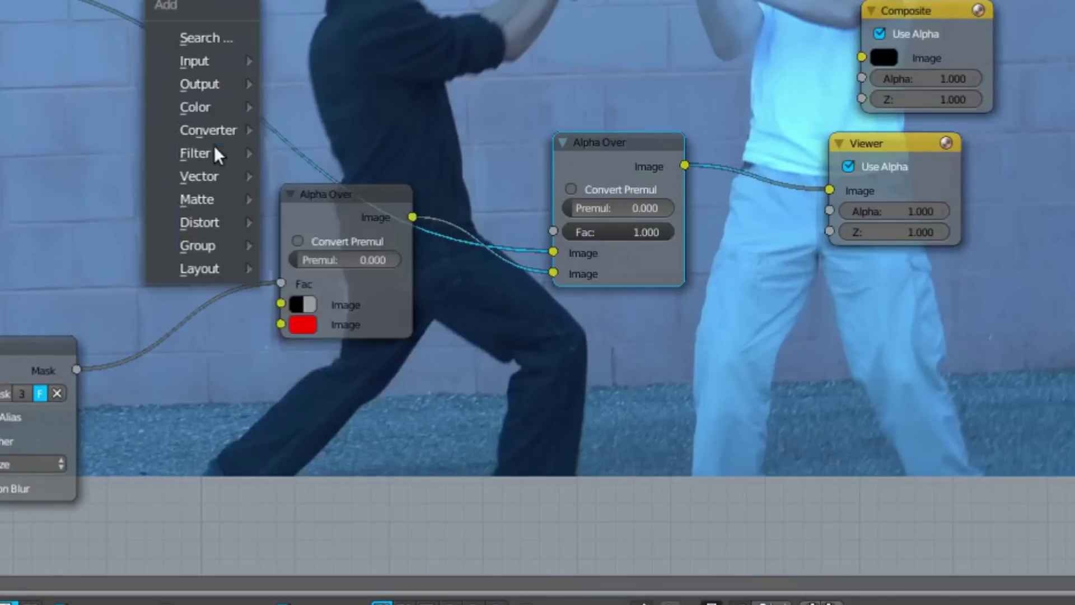
pyautogui.moveTo(236, 156)
pyautogui.click(296, 156)
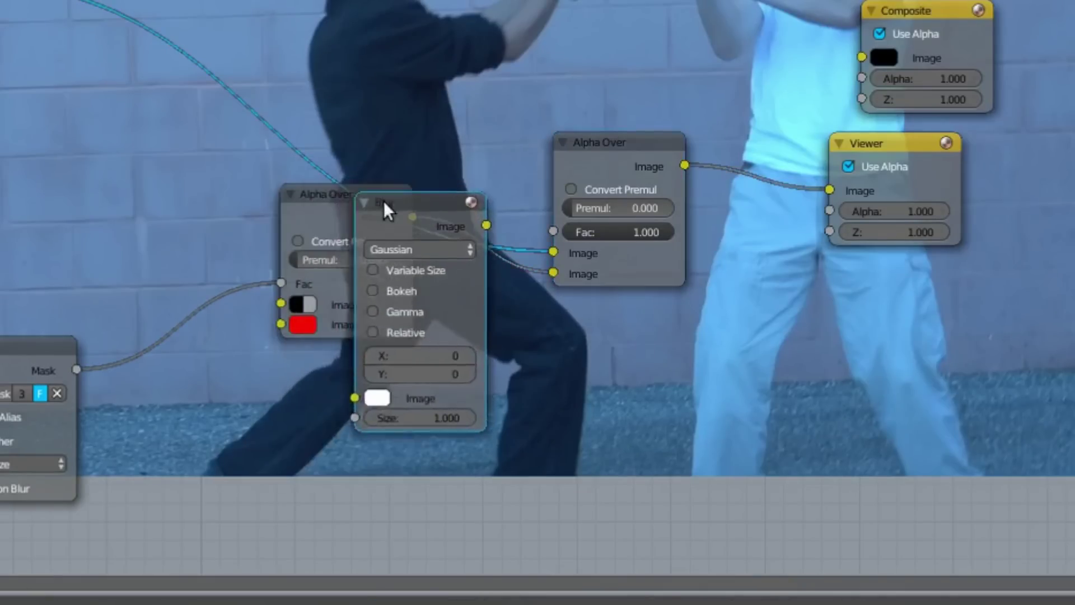
pyautogui.click(449, 143)
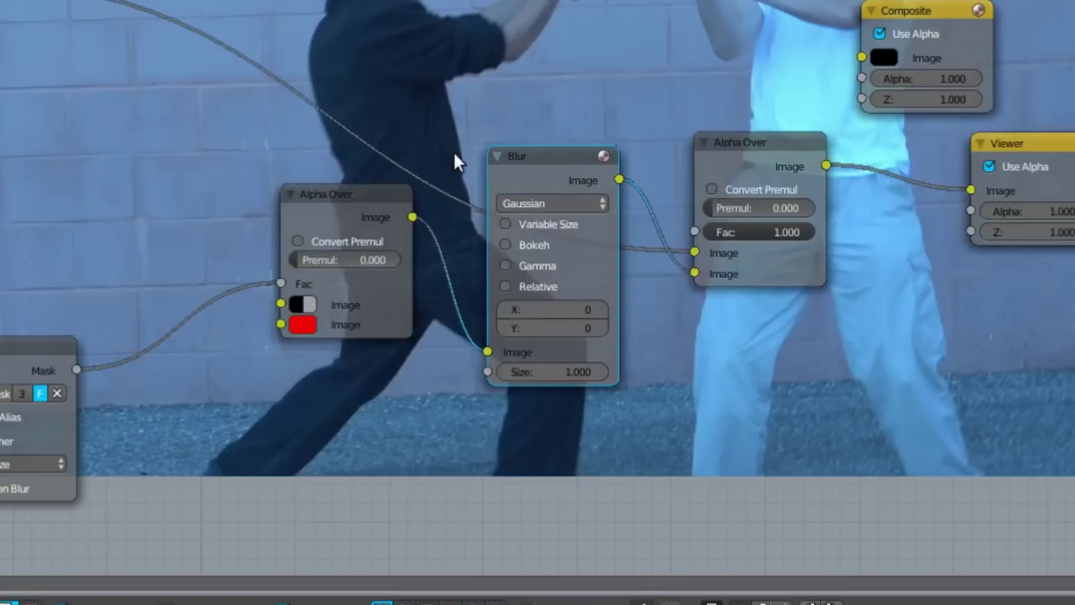
pyautogui.click(583, 309)
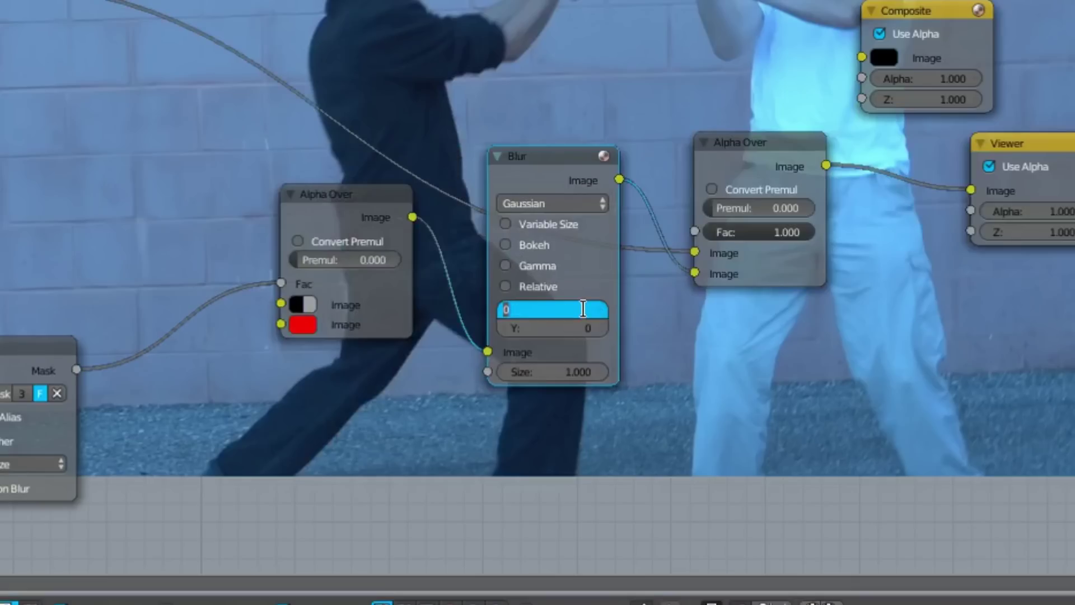
pyautogui.write('6')
pyautogui.press('Tab')
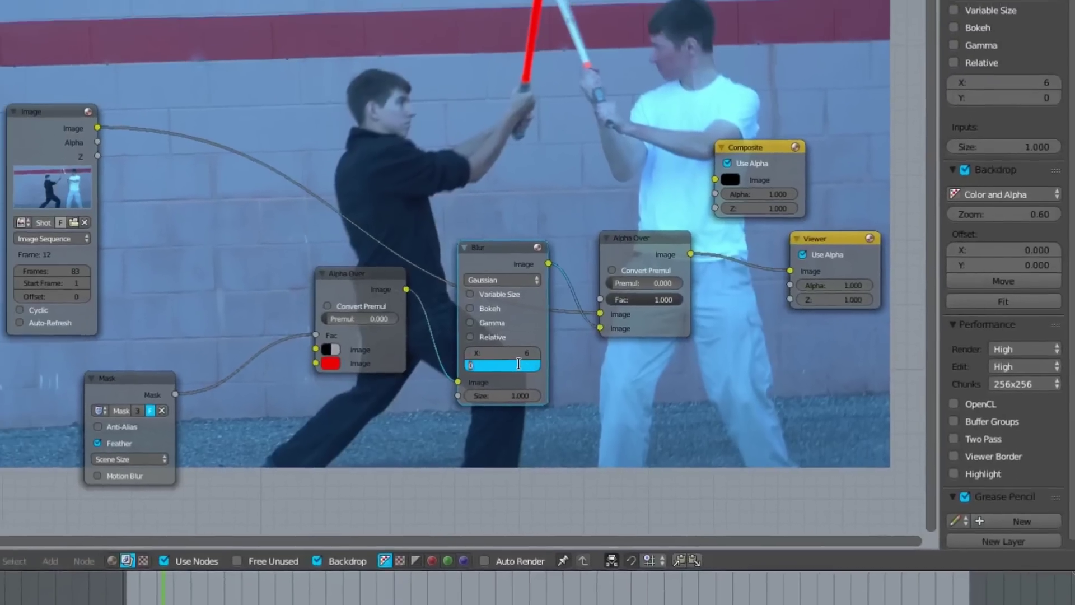
pyautogui.write('6')
pyautogui.press('Return')
pyautogui.moveTo(469, 305); pyautogui.dragTo(245, 288)
# Step: Add a Hue Saturation Value node after the blur with Saturation dragged to 0
pyautogui.hotkey('shift', 'a')
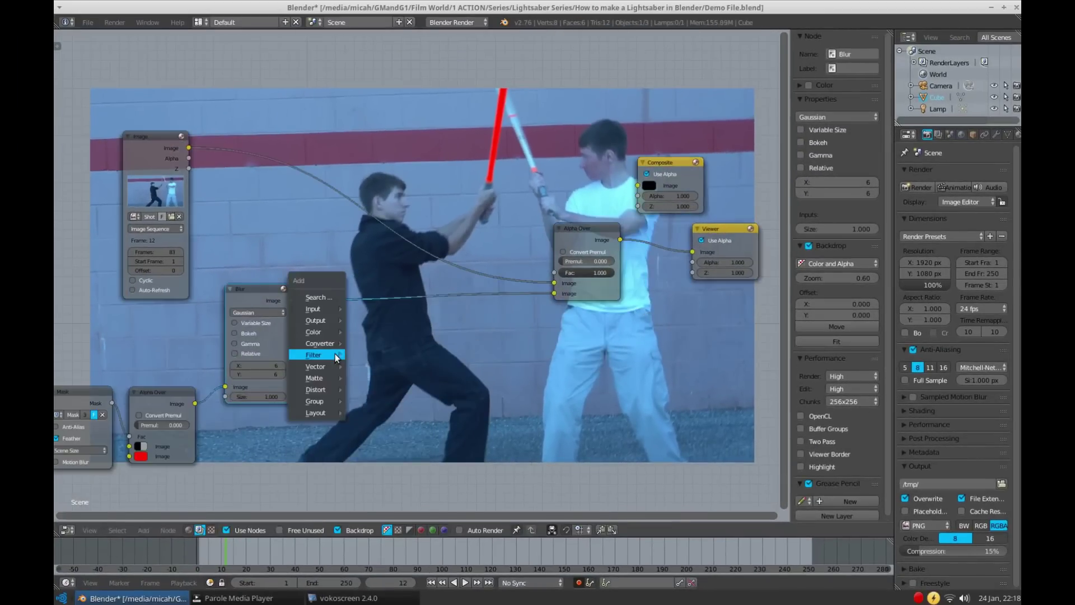
pyautogui.moveTo(336, 357)
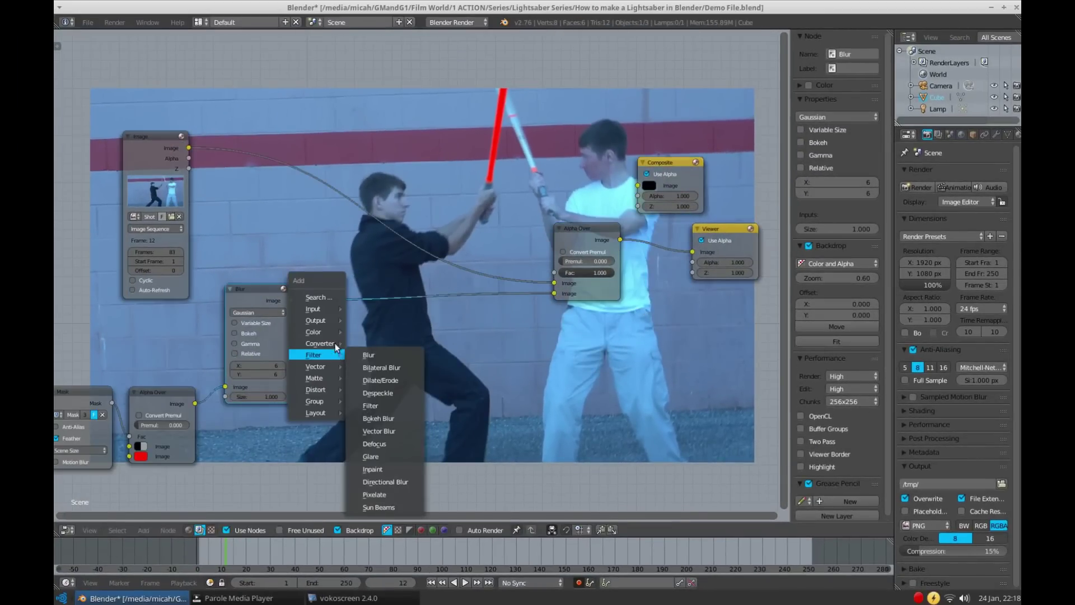
pyautogui.moveTo(336, 332)
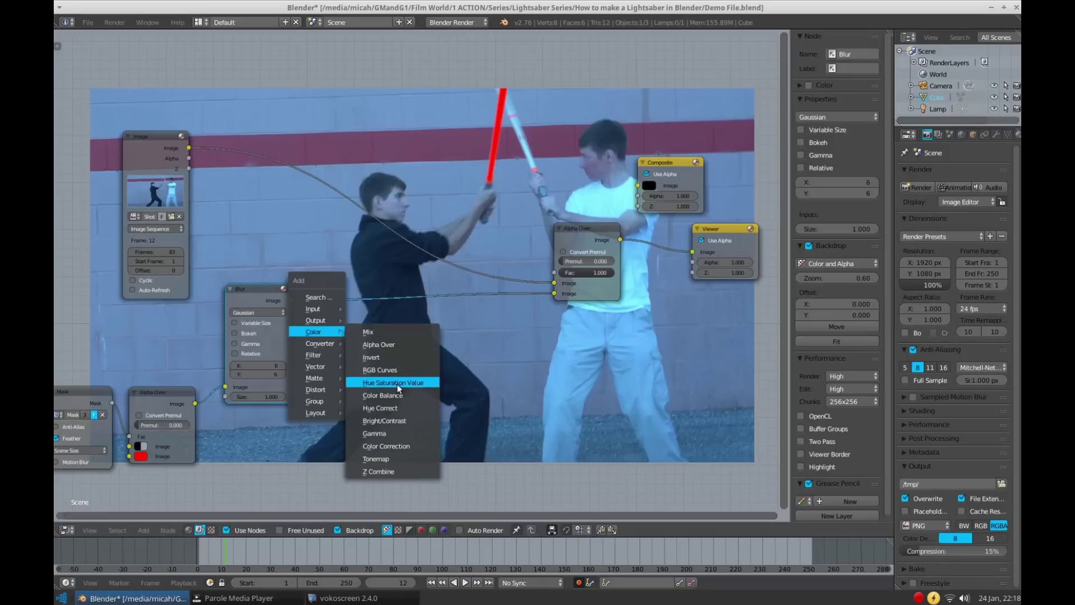
pyautogui.click(397, 384)
pyautogui.click(345, 295)
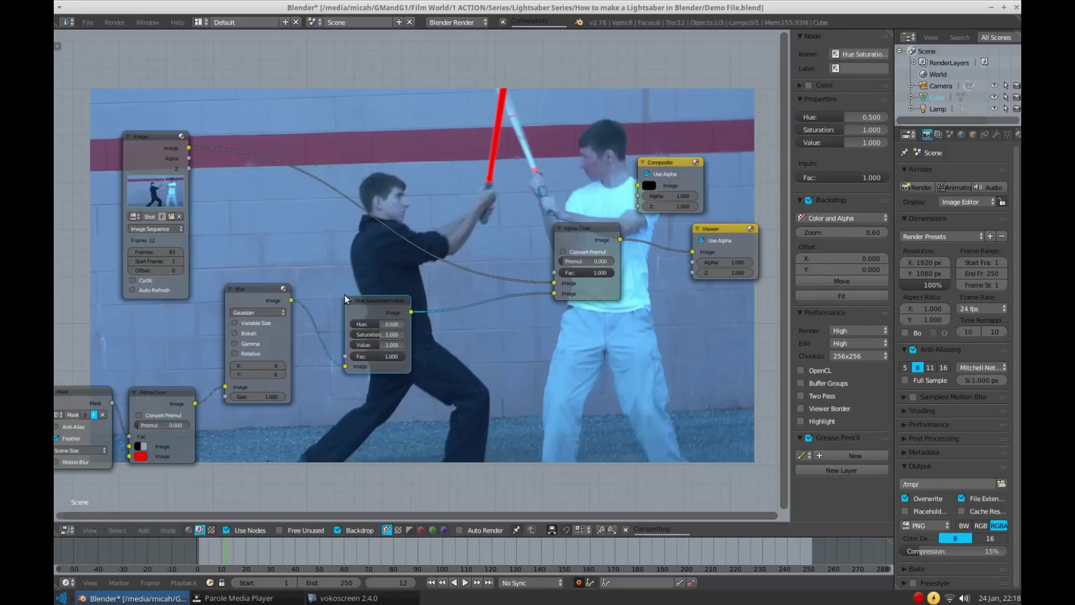
pyautogui.moveTo(379, 335); pyautogui.dragTo(354, 334)
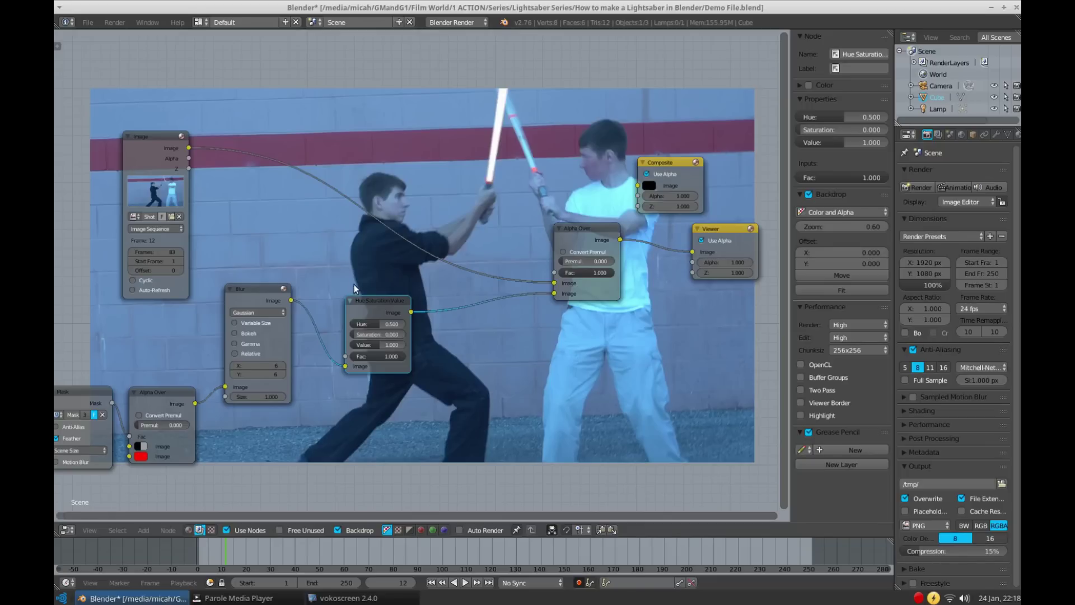
# Step: Duplicate the Blur node and set the copy's X and Y size to 25
pyautogui.click(264, 291)
pyautogui.hotkey('shift', 'd')
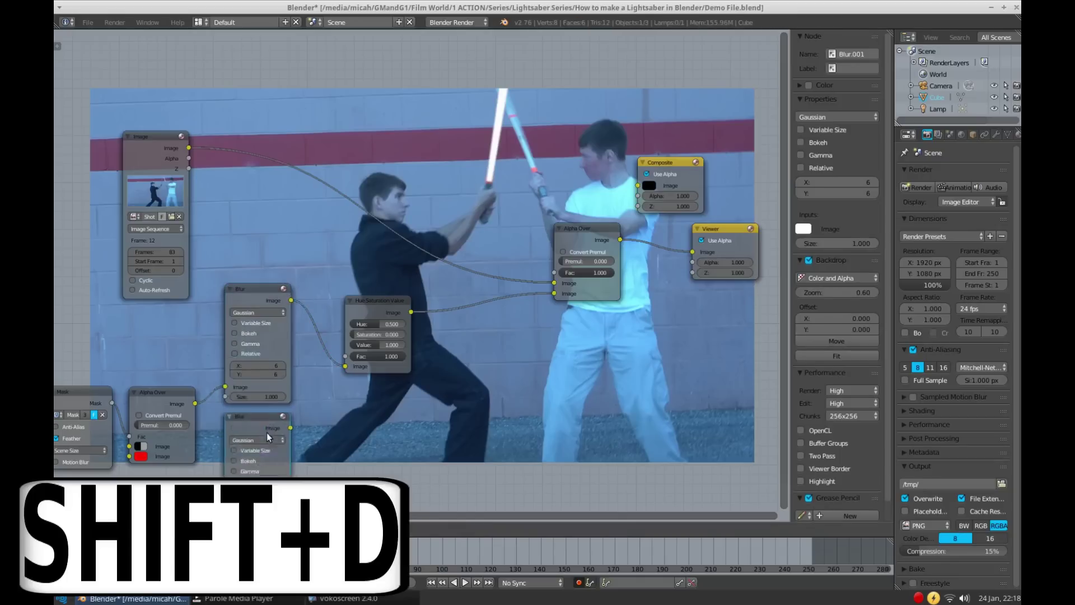
pyautogui.click(267, 167)
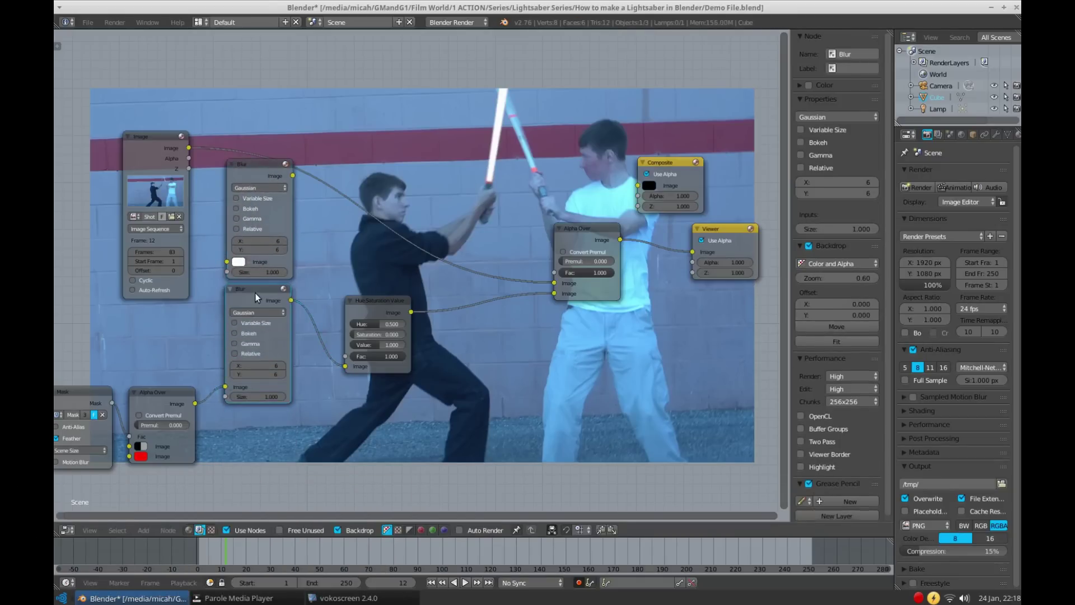
pyautogui.moveTo(254, 293); pyautogui.dragTo(261, 420)
pyautogui.moveTo(261, 177); pyautogui.dragTo(265, 303)
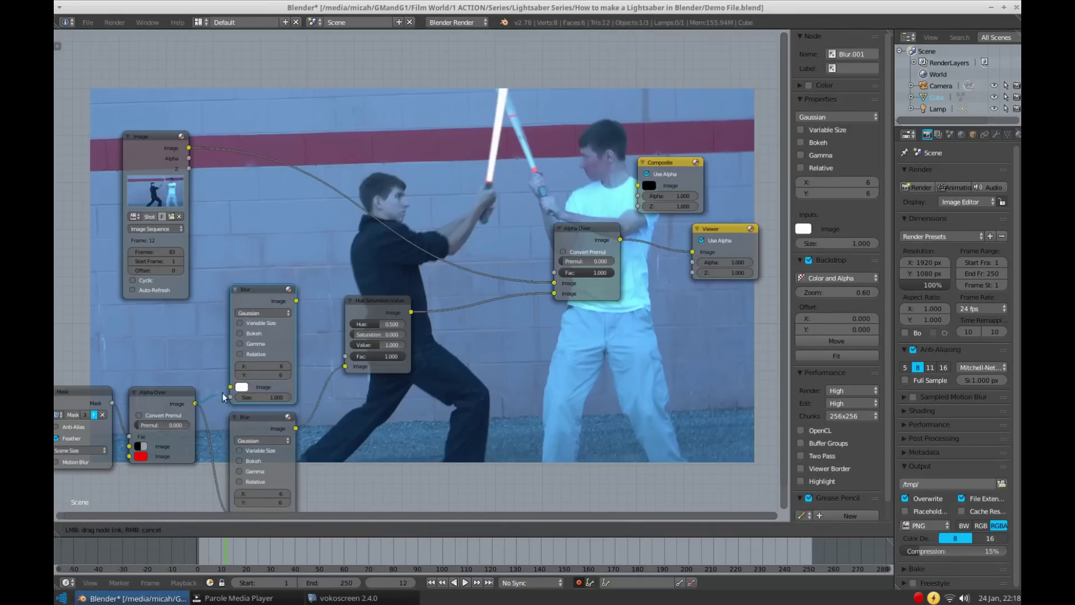
pyautogui.doubleClick(280, 366)
pyautogui.write('25')
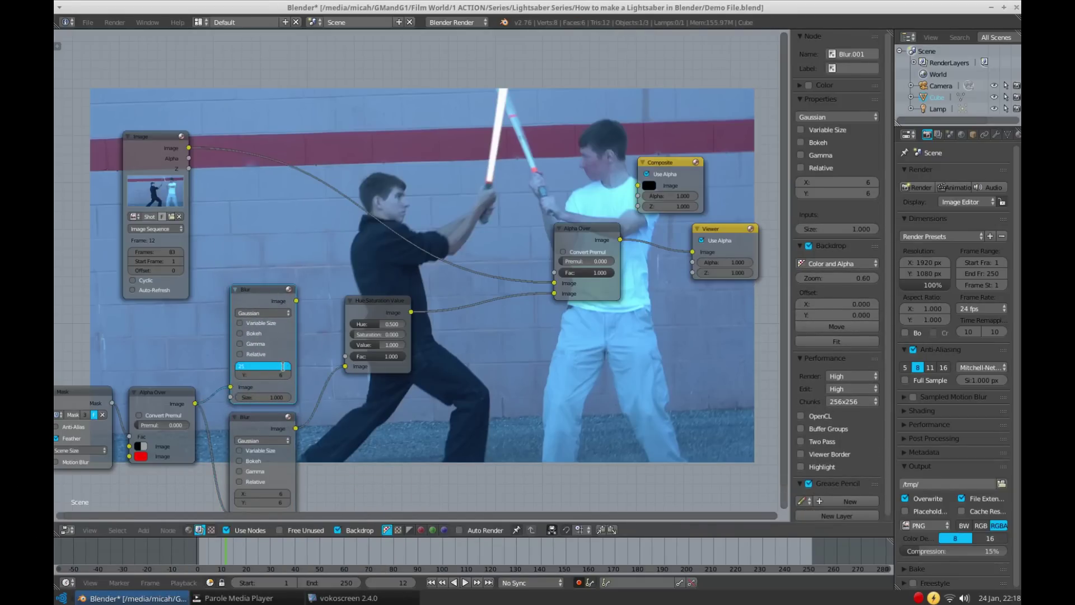
pyautogui.press('Return')
pyautogui.doubleClick(276, 374)
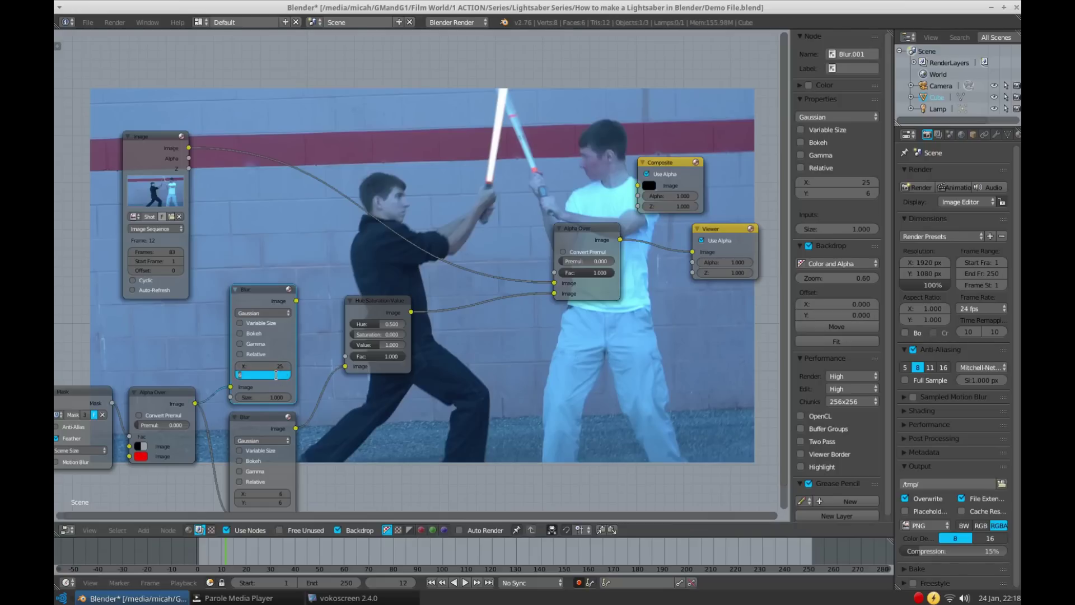
pyautogui.write('25')
pyautogui.press('Return')
# Step: Duplicate the Hue Saturation Value node, feed it the 25×25 blur, and set Saturation 1, Value 2
pyautogui.moveTo(356, 309); pyautogui.dragTo(346, 425)
pyautogui.hotkey('shift', 'd')
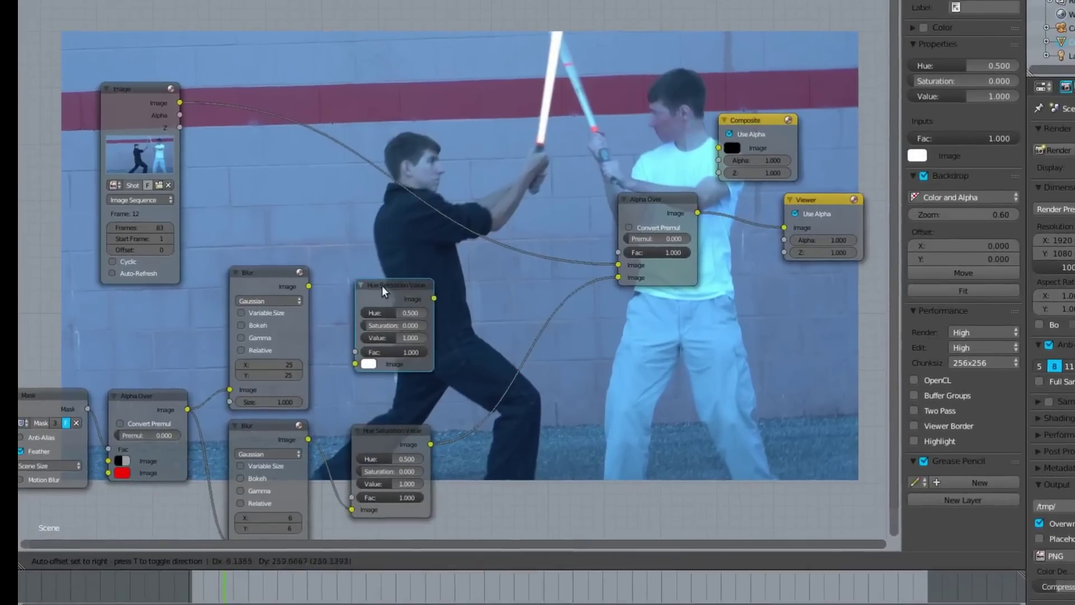
pyautogui.click(382, 285)
pyautogui.moveTo(309, 285); pyautogui.dragTo(365, 358)
pyautogui.click(396, 315)
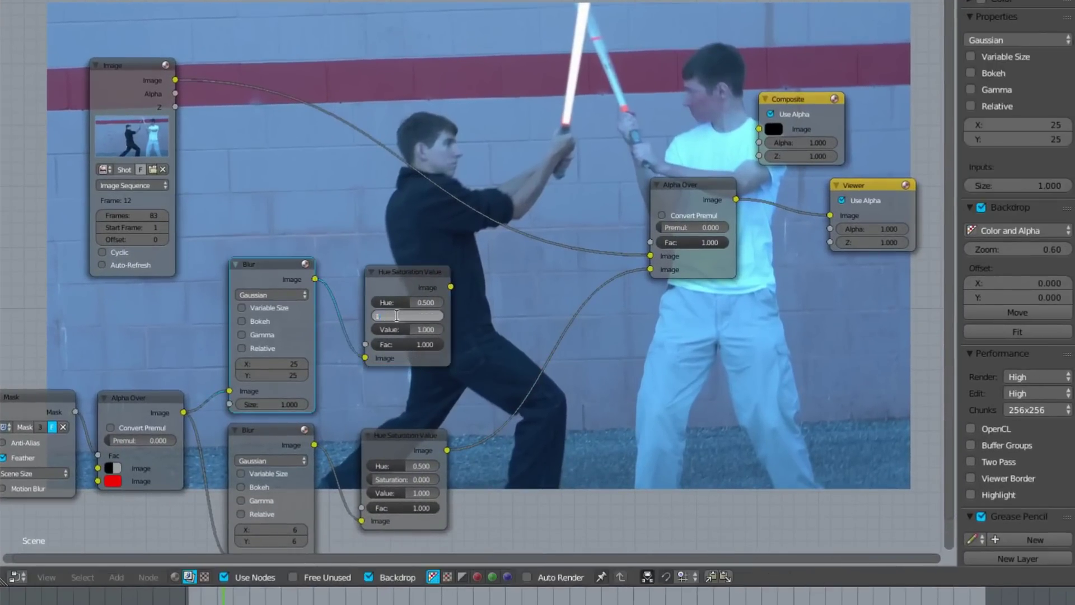
pyautogui.write('1')
pyautogui.press('Return')
pyautogui.moveTo(396, 331); pyautogui.dragTo(431, 324)
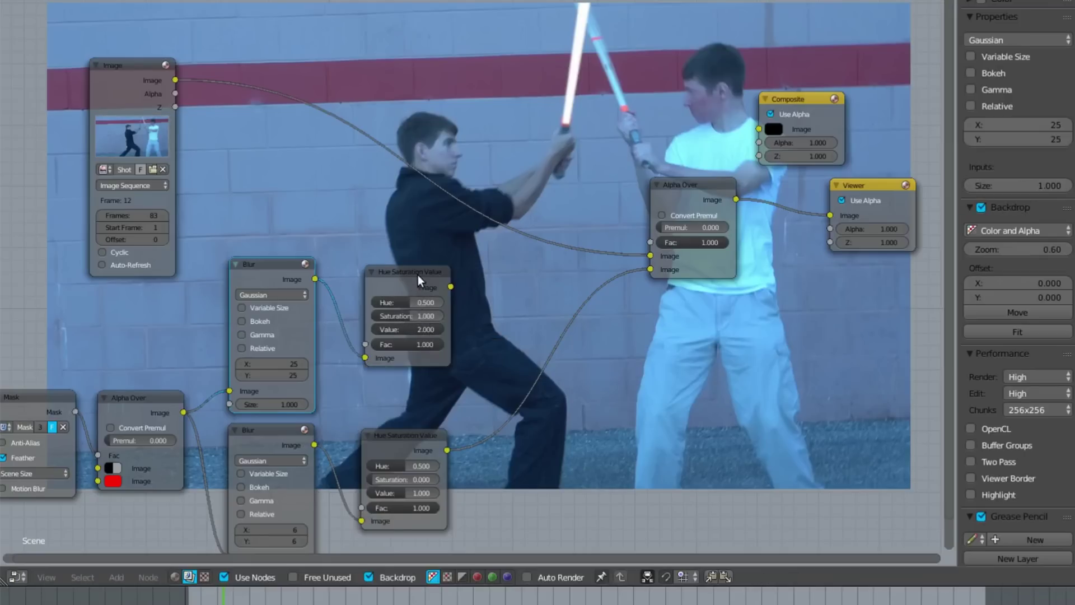
pyautogui.hotkey('shift', 'a')
# Step: Insert an Alpha Over node into the core link and feed the red glow into it
pyautogui.moveTo(445, 278)
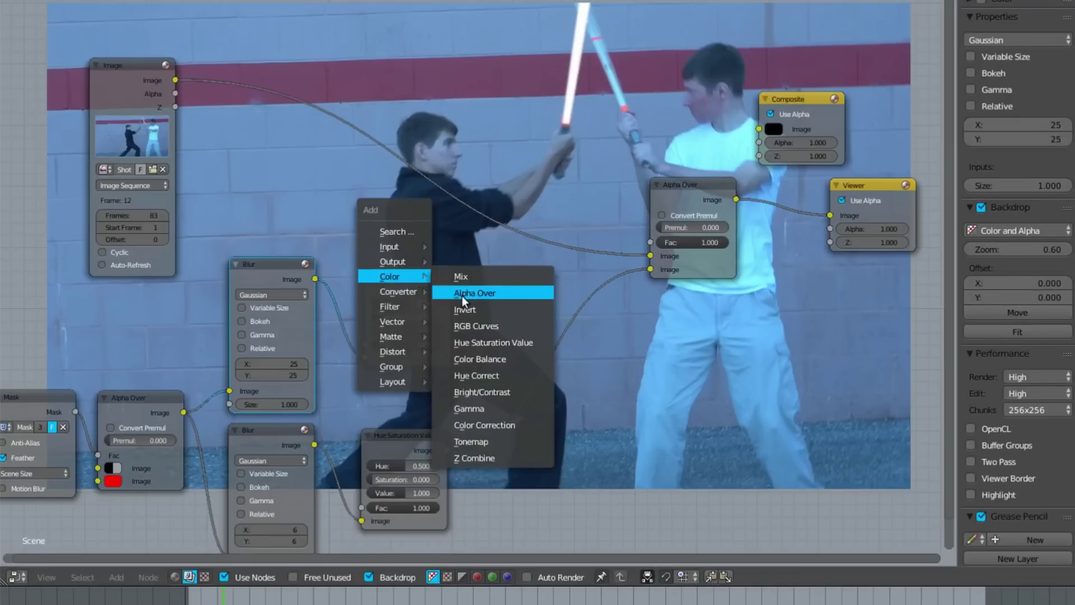
pyautogui.click(462, 295)
pyautogui.click(498, 295)
pyautogui.moveTo(451, 287); pyautogui.dragTo(501, 370)
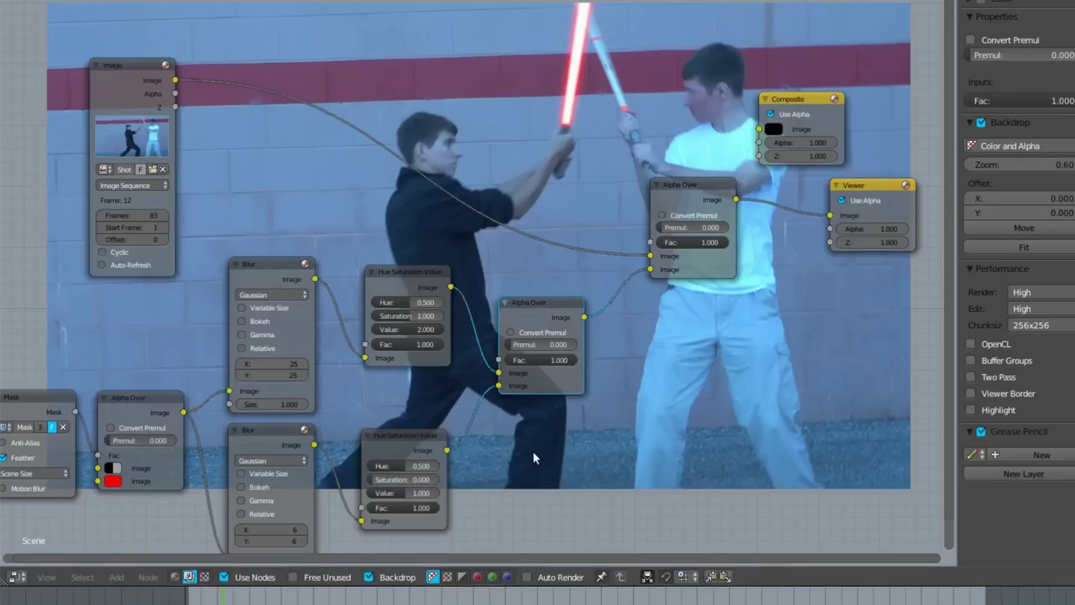
# Step: Duplicate the glow's Hue Saturation Value node at Value 1.673 and widen the glow blur to 30
pyautogui.click(408, 271)
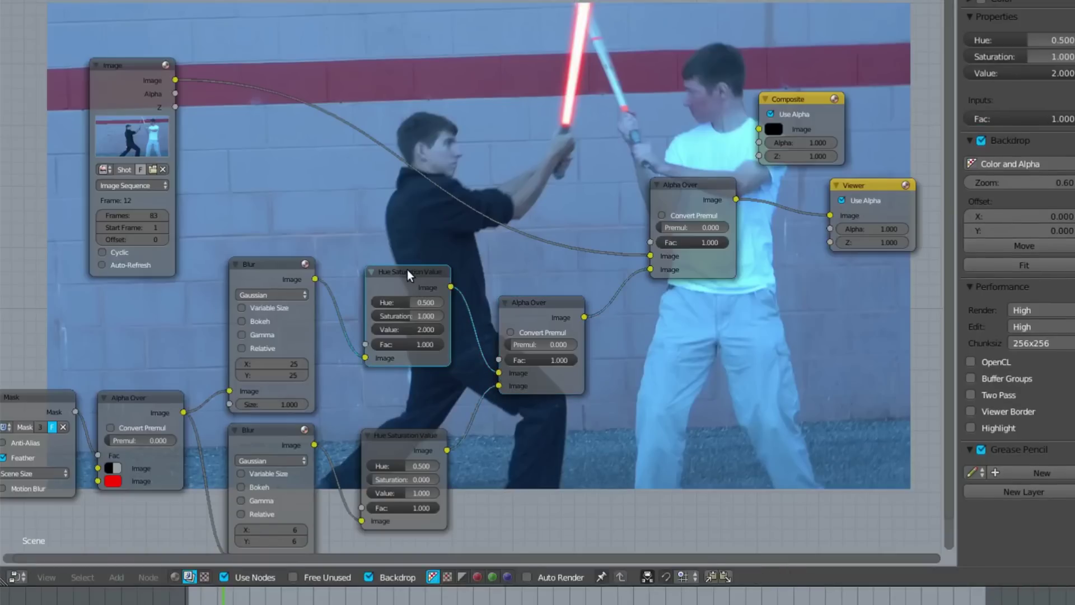
pyautogui.hotkey('shift', 'd')
pyautogui.click(441, 284)
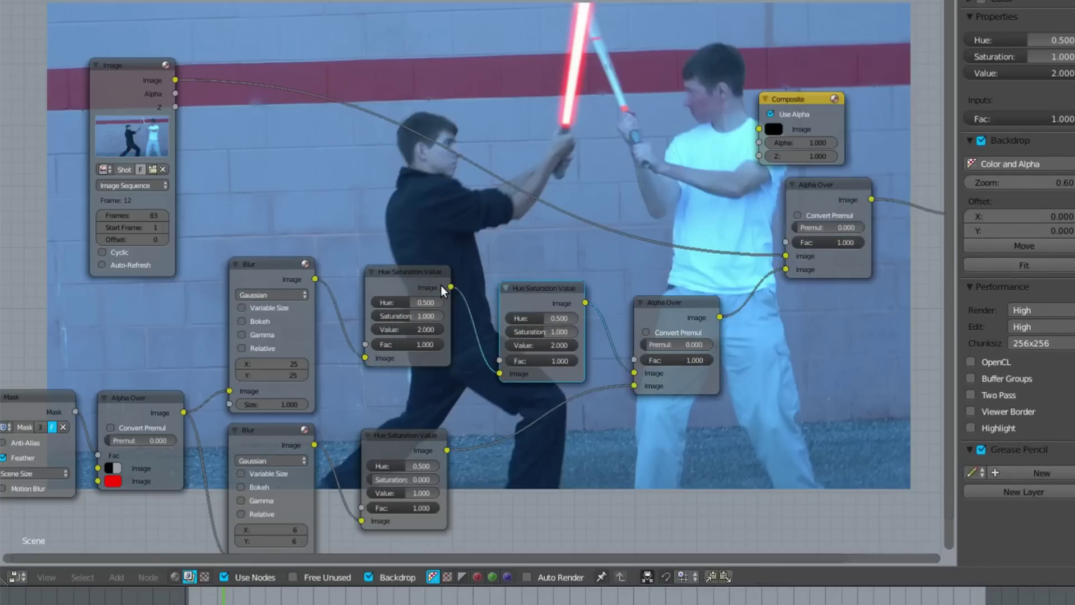
pyautogui.moveTo(553, 344); pyautogui.dragTo(537, 344)
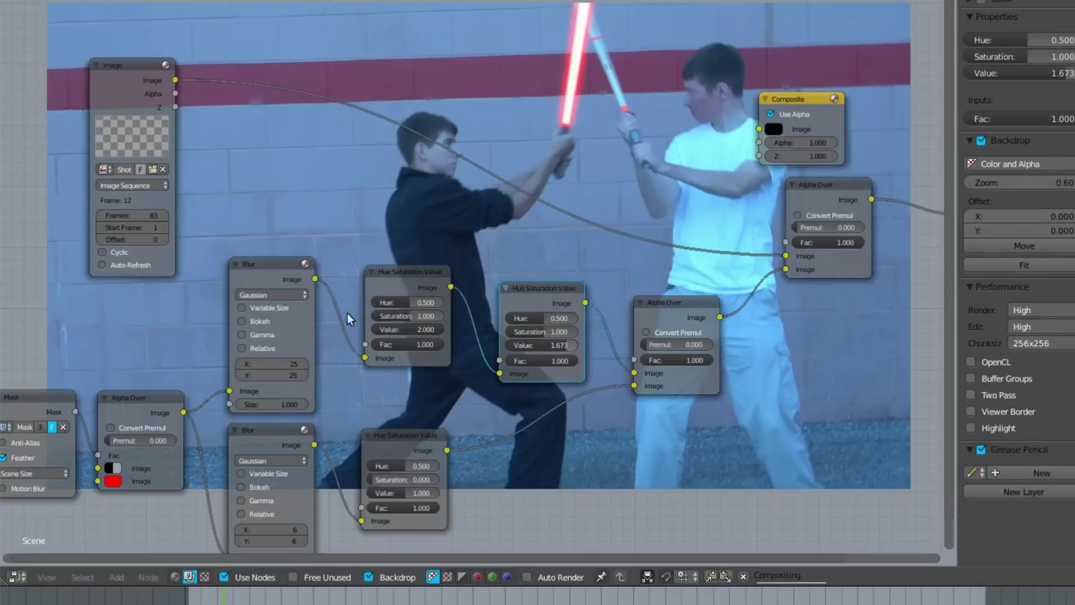
pyautogui.moveTo(281, 361)
pyautogui.mouseDown()
pyautogui.moveTo(305, 361)
pyautogui.moveTo(285, 377)
pyautogui.mouseUp()
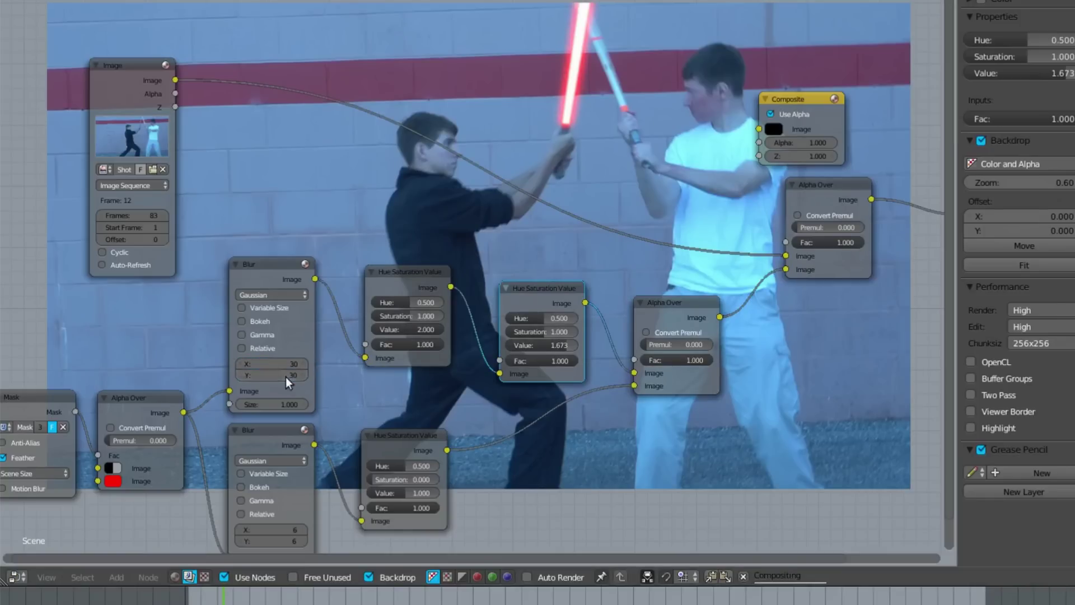
pyautogui.click(692, 310)
pyautogui.moveTo(692, 310); pyautogui.dragTo(517, 310, button='middle')
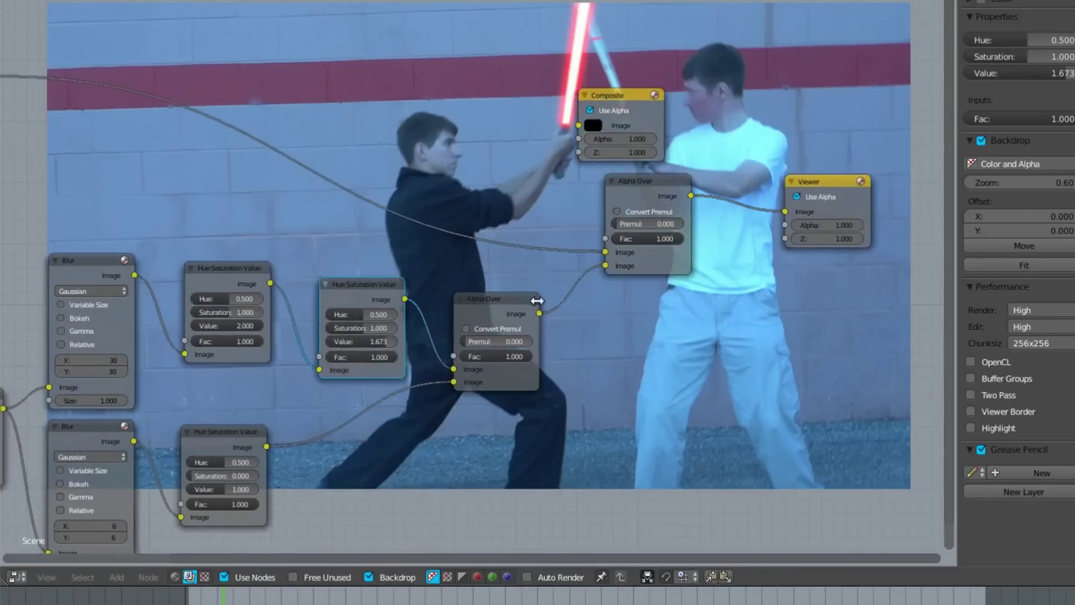
# Step: Add a Bright/Contrast node after the Alpha Over and keyframe Bright 40.1, Contrast -10.8 at frame 12
pyautogui.hotkey('shift', 'a')
pyautogui.moveTo(683, 370)
pyautogui.click(625, 450)
pyautogui.click(576, 366)
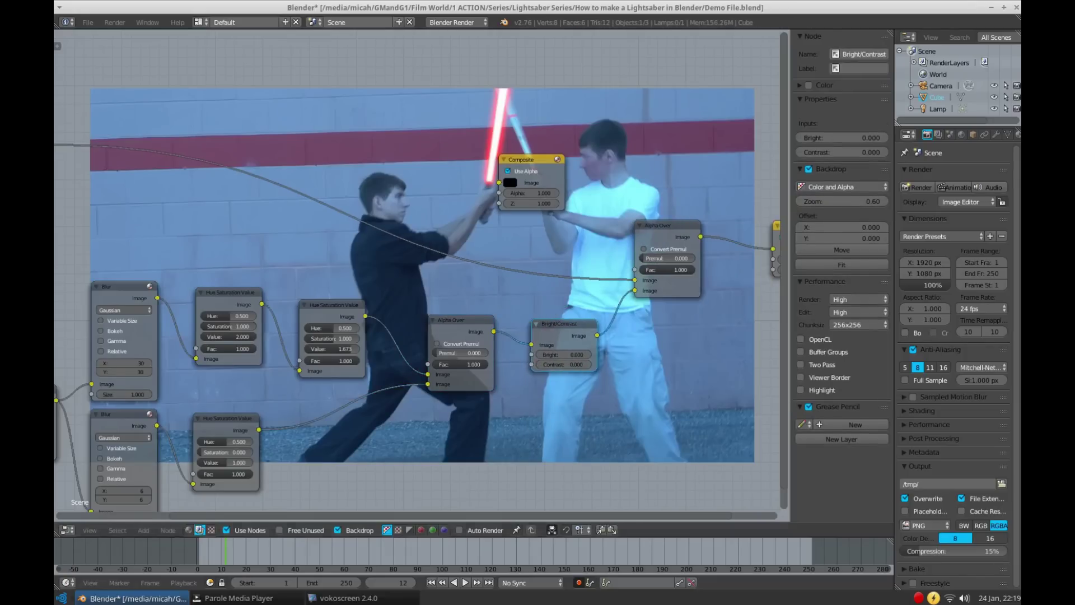
pyautogui.moveTo(569, 355)
pyautogui.mouseDown()
pyautogui.moveTo(588, 355)
pyautogui.moveTo(546, 368)
pyautogui.moveTo(593, 352)
pyautogui.moveTo(560, 366)
pyautogui.mouseUp()
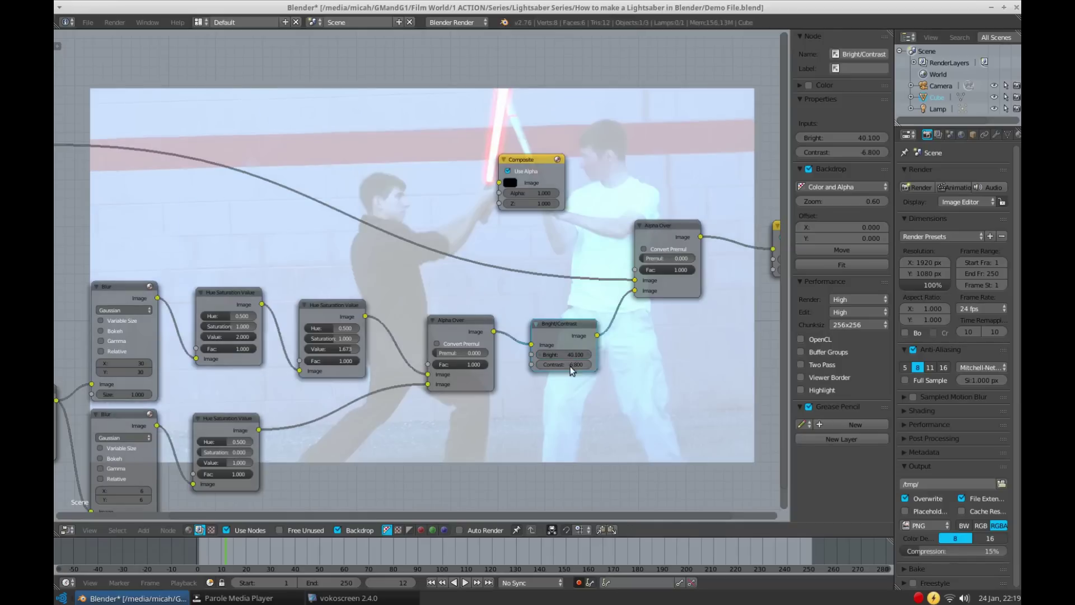
pyautogui.press('i')
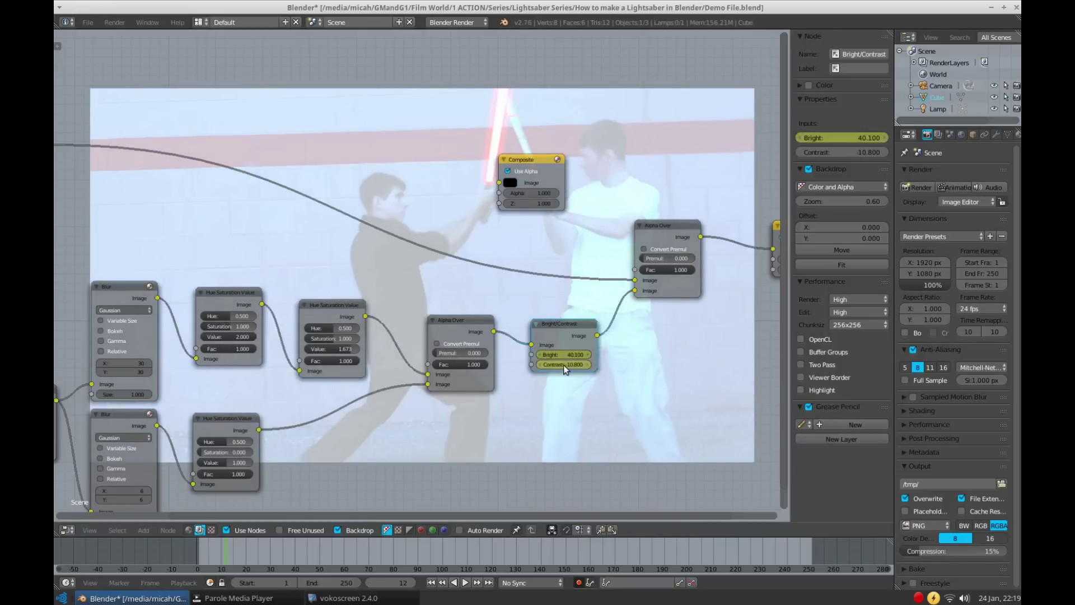
pyautogui.press('i')
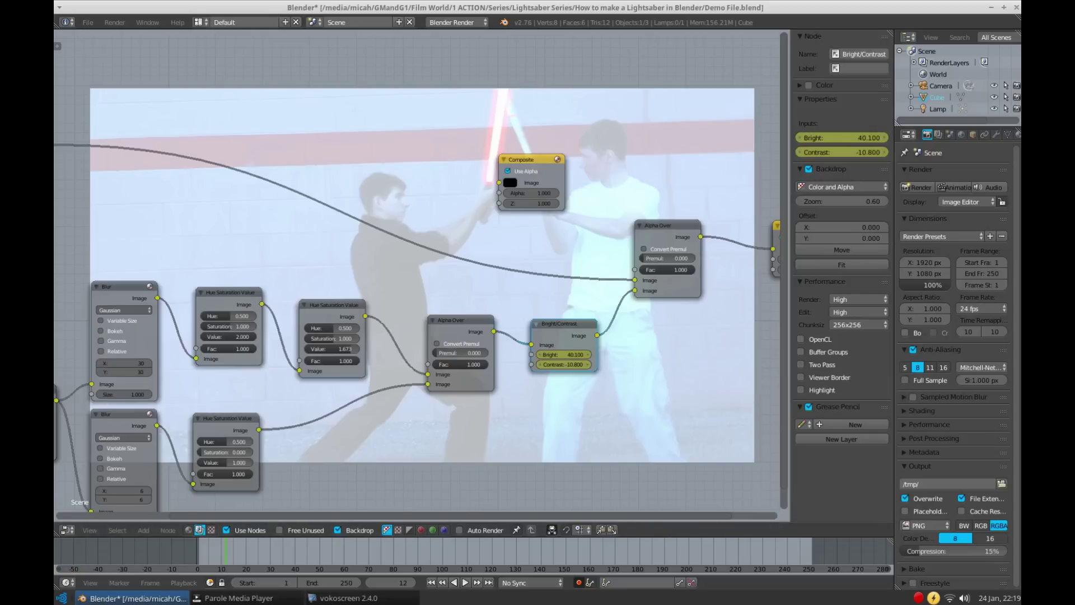
# Step: Keyframe brightness and contrast back to 0 at frame 11
pyautogui.press('Left')
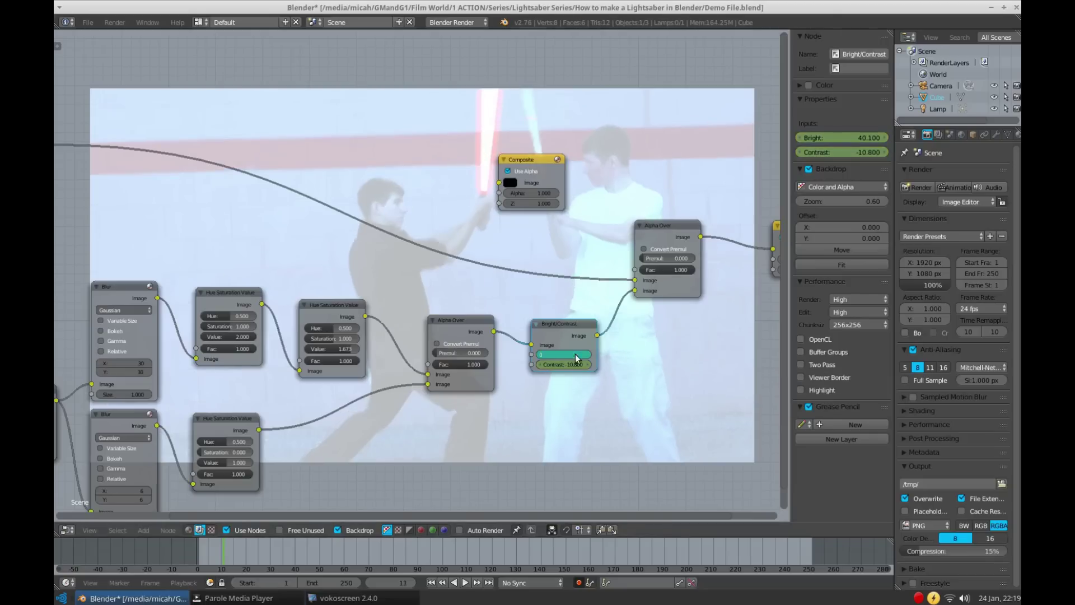
pyautogui.click(576, 354)
pyautogui.write('0')
pyautogui.press('Return')
pyautogui.press('BackSpace')
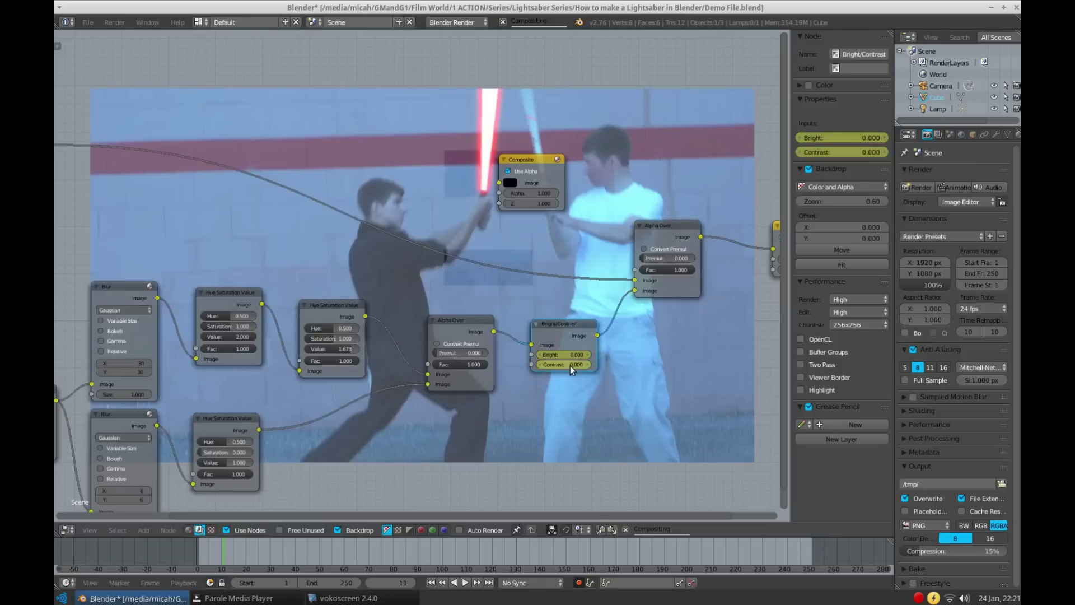
# Step: Keyframe brightness and contrast at 0 on frame 14 and check the fade at frame 13
pyautogui.press('Right')
pyautogui.press('Right')
pyautogui.press('Right')
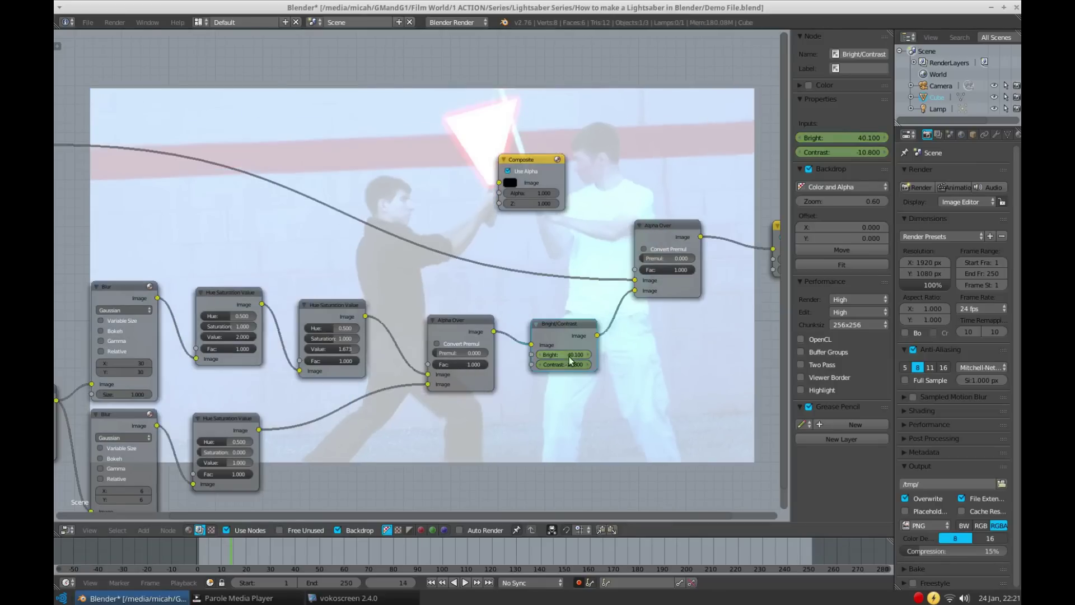
pyautogui.click(571, 355)
pyautogui.write('0')
pyautogui.press('Return')
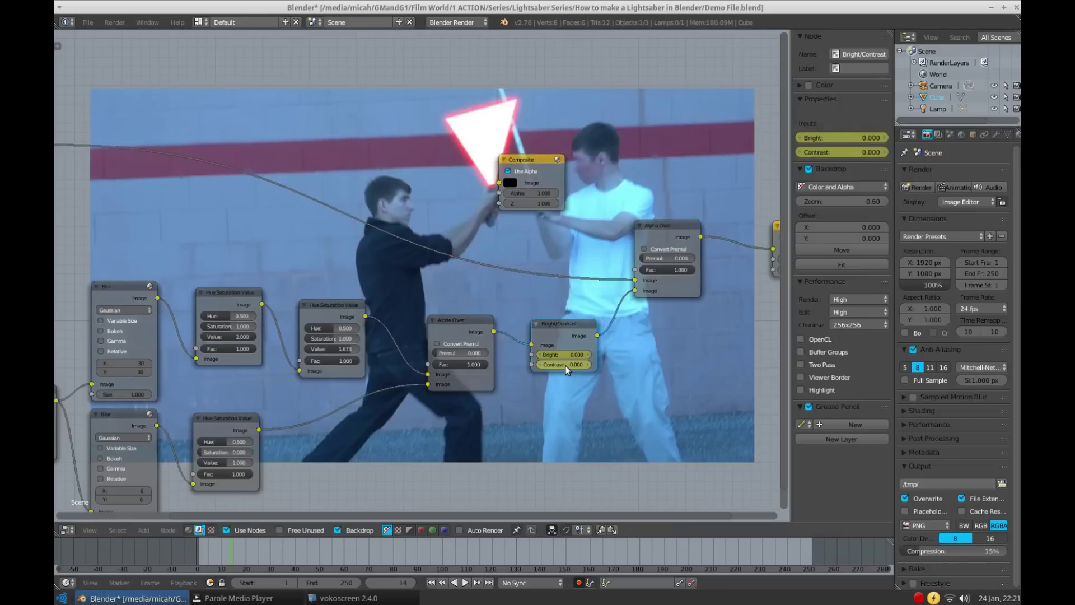
pyautogui.press('Left')
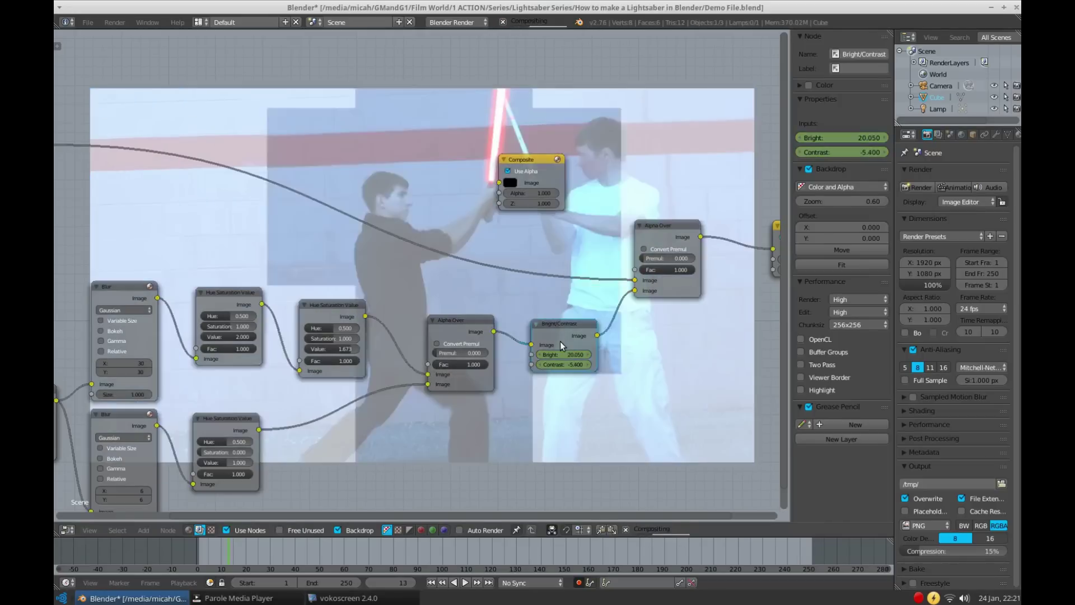
pyautogui.press('Right')
pyautogui.scroll(-1, 560, 341)
pyautogui.moveTo(560, 341); pyautogui.dragTo(372, 344, button='middle')
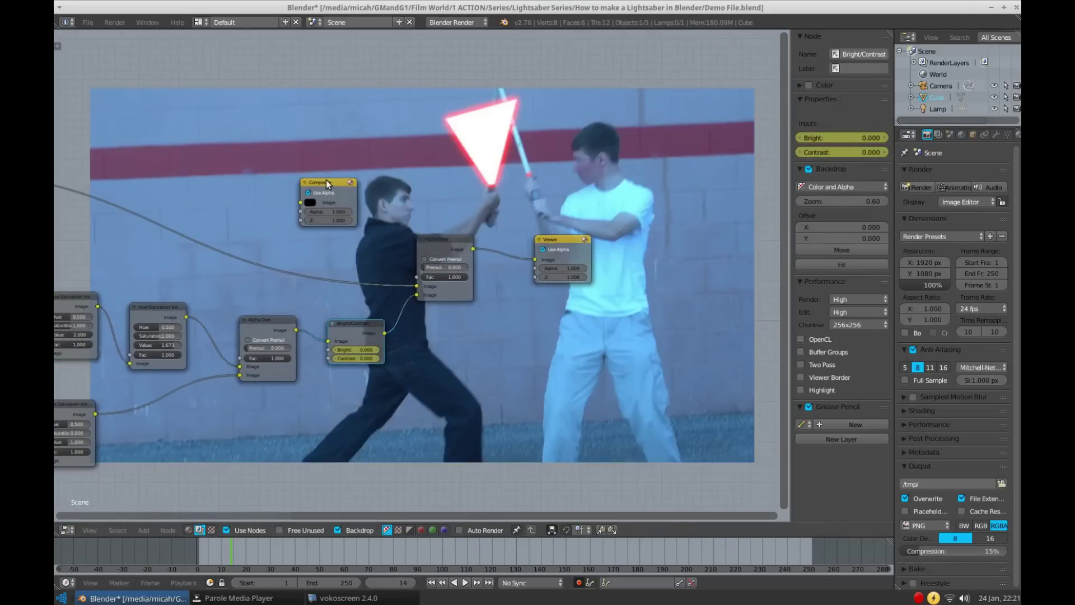
# Step: Move the Composite node beside the blade nodes and link the Alpha Over Image output to its Image input
pyautogui.moveTo(326, 179); pyautogui.dragTo(579, 172)
pyautogui.moveTo(474, 249); pyautogui.dragTo(552, 194)
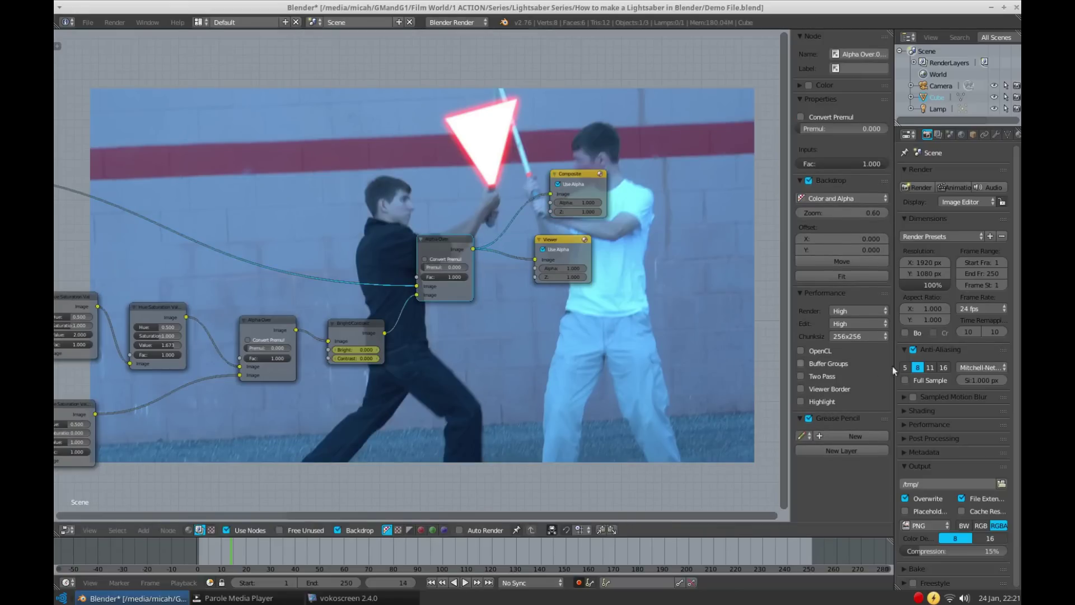